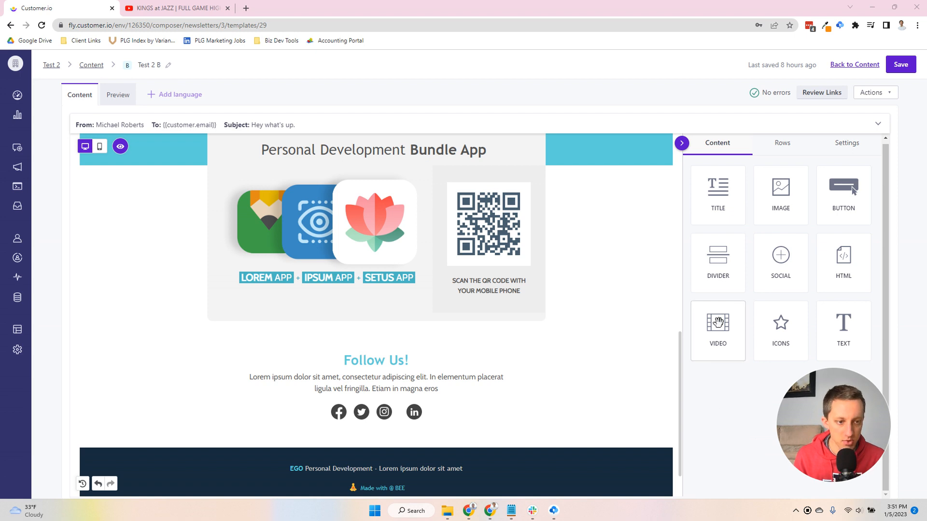
{"action": "left_click_drag", "start_coordinate": [717, 324], "coordinate": [389, 342]}
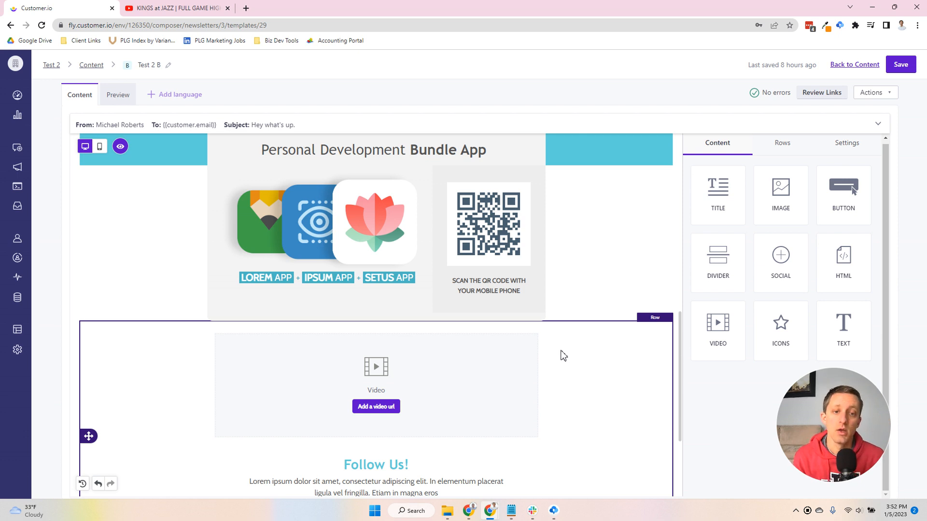
{"action": "left_click", "coordinate": [476, 371]}
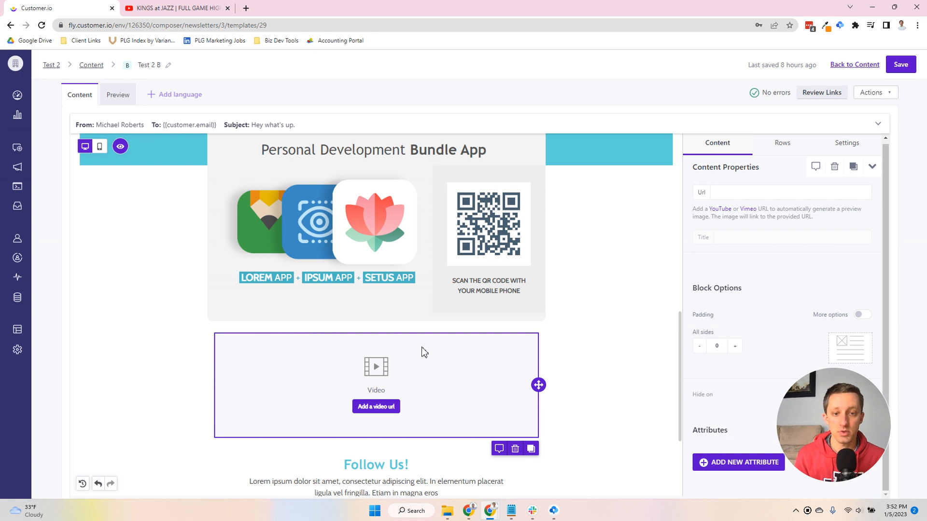
{"action": "left_click", "coordinate": [728, 193]}
{"action": "type", "text": "https://www.youtube.com/watch?v=YvAGO-5z3YY"}
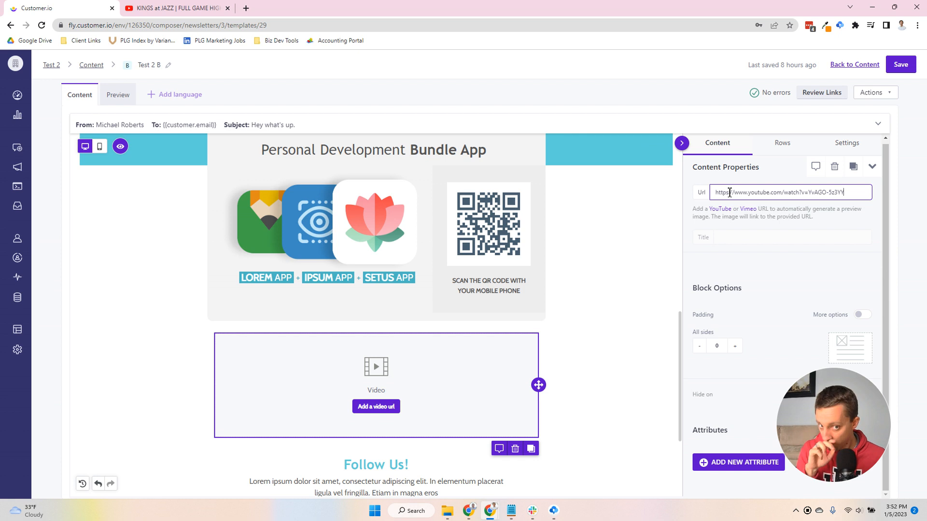
{"action": "left_click", "coordinate": [748, 262]}
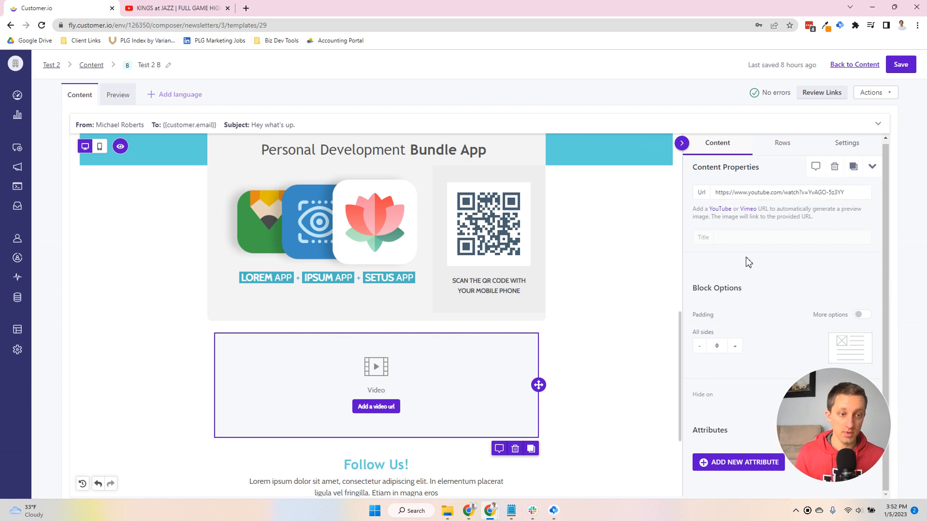
{"action": "scroll", "coordinate": [585, 305], "scroll_direction": "down", "scroll_amount": 2}
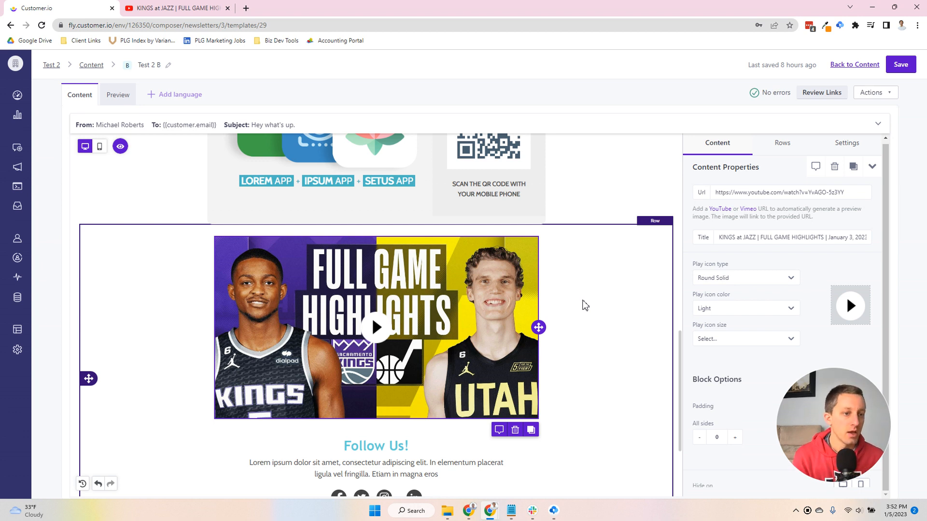
{"action": "left_click", "coordinate": [729, 237]}
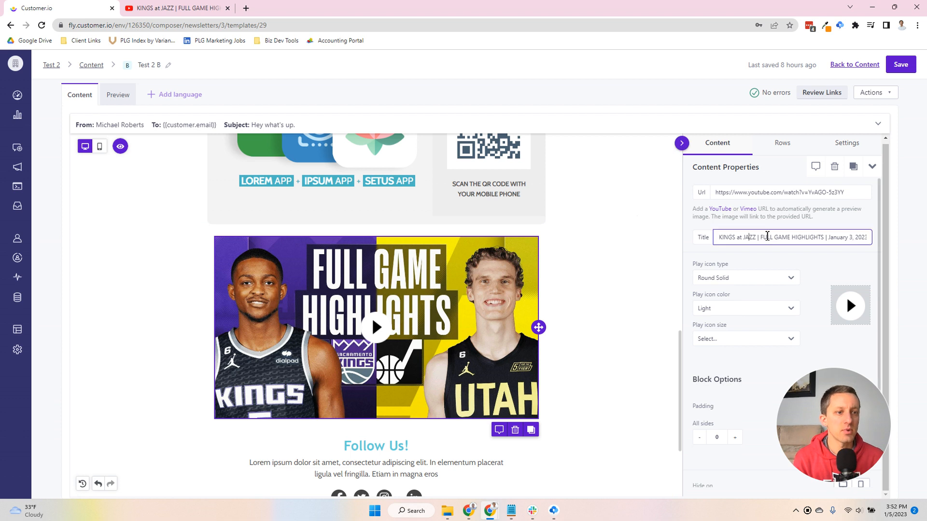
{"action": "left_click", "coordinate": [722, 243]}
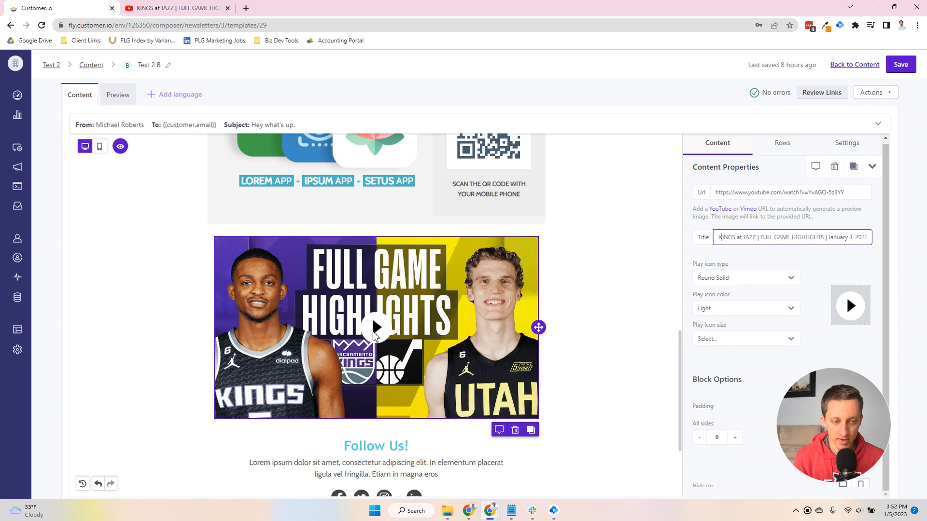
Try the Rectangle play icon on the video block and settle on the Square type
{"action": "left_click", "coordinate": [801, 289]}
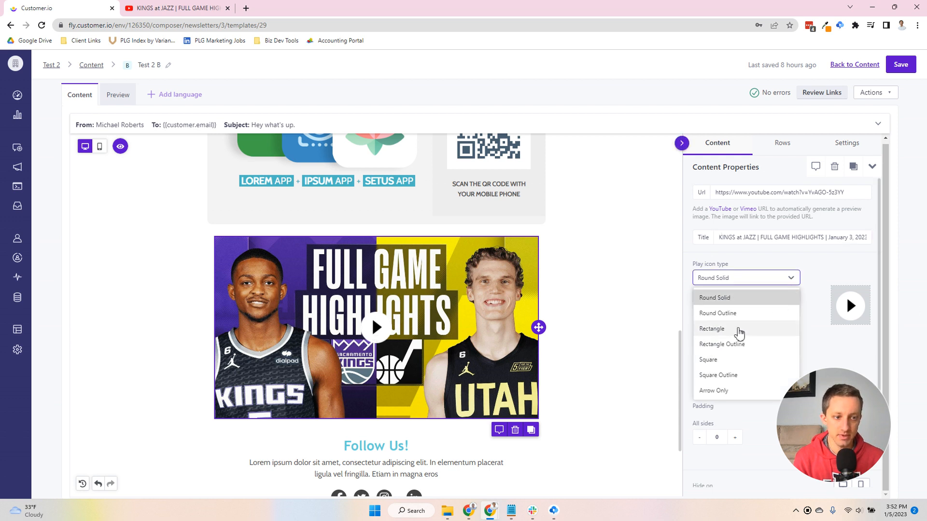
{"action": "left_click", "coordinate": [738, 330]}
{"action": "left_click", "coordinate": [759, 285]}
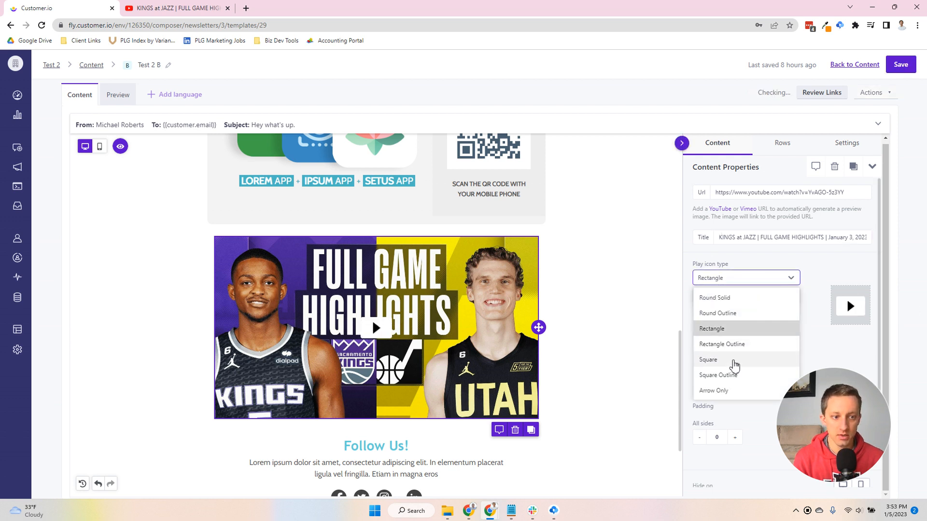
{"action": "left_click", "coordinate": [736, 358]}
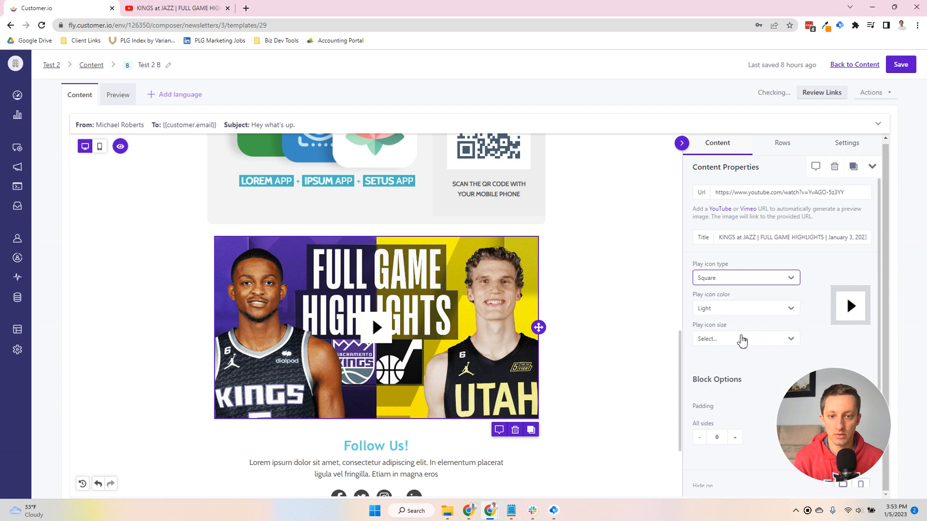
Set the video's play icon color to Dark and its size to 80px
{"action": "left_click", "coordinate": [757, 309]}
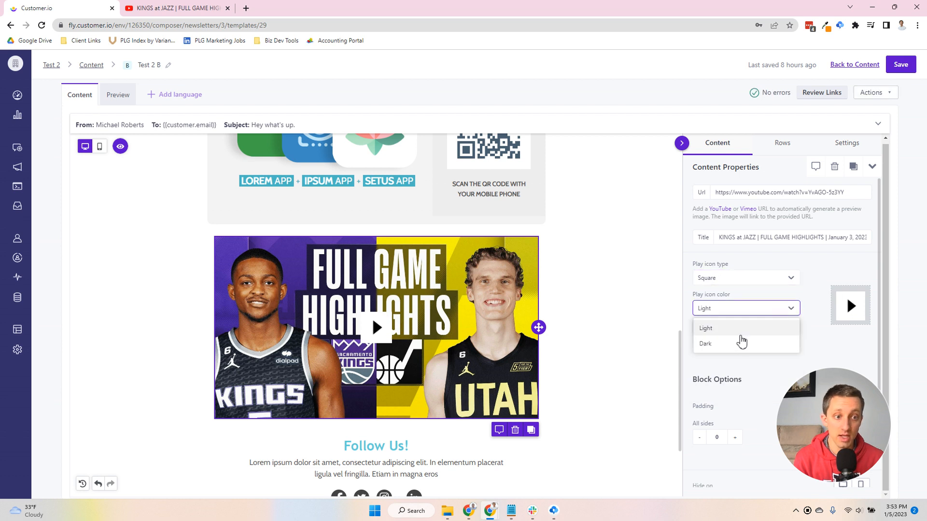
{"action": "left_click", "coordinate": [741, 342]}
{"action": "left_click", "coordinate": [742, 345]}
{"action": "left_click", "coordinate": [724, 452]}
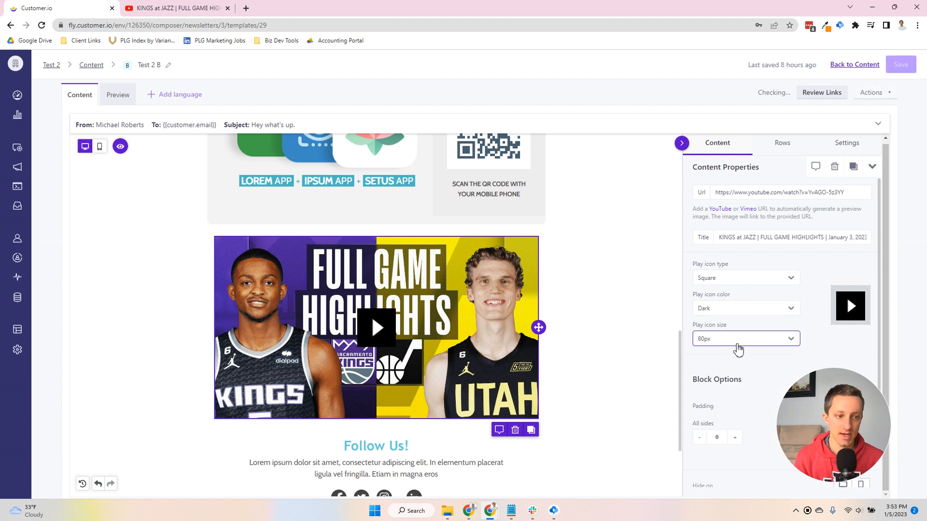
{"action": "scroll", "coordinate": [726, 351], "scroll_direction": "down", "scroll_amount": 2}
{"action": "left_click", "coordinate": [732, 256]}
{"action": "left_click", "coordinate": [830, 278]}
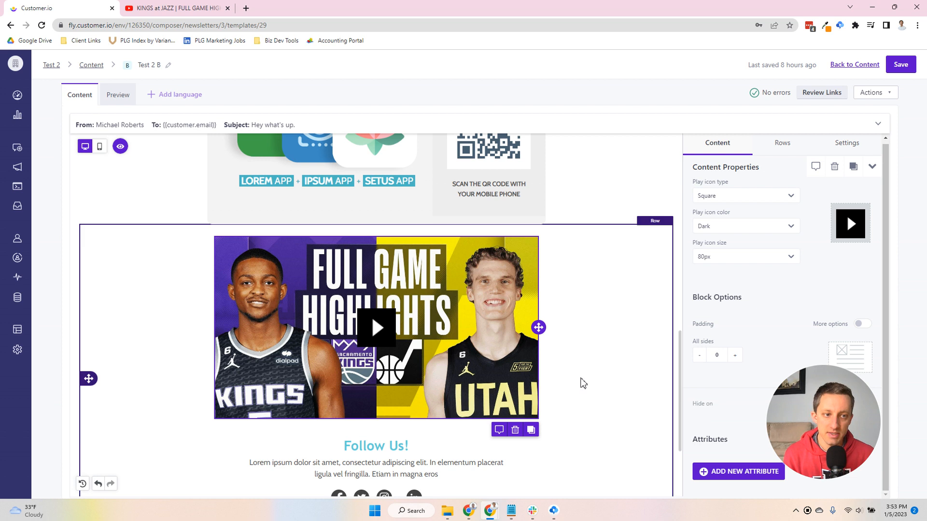
Delete the video block above the Follow Us! heading
{"action": "scroll", "coordinate": [749, 299], "scroll_direction": "up", "scroll_amount": 2}
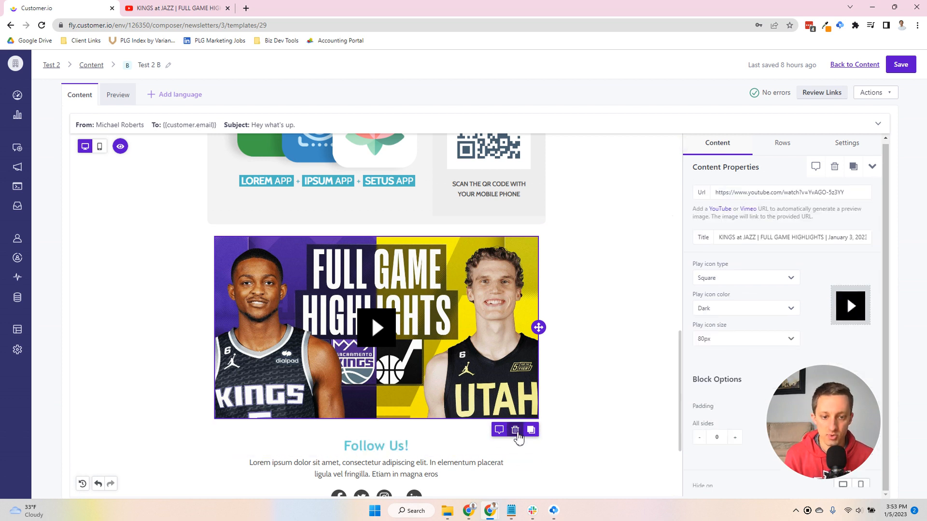
{"action": "left_click", "coordinate": [515, 430]}
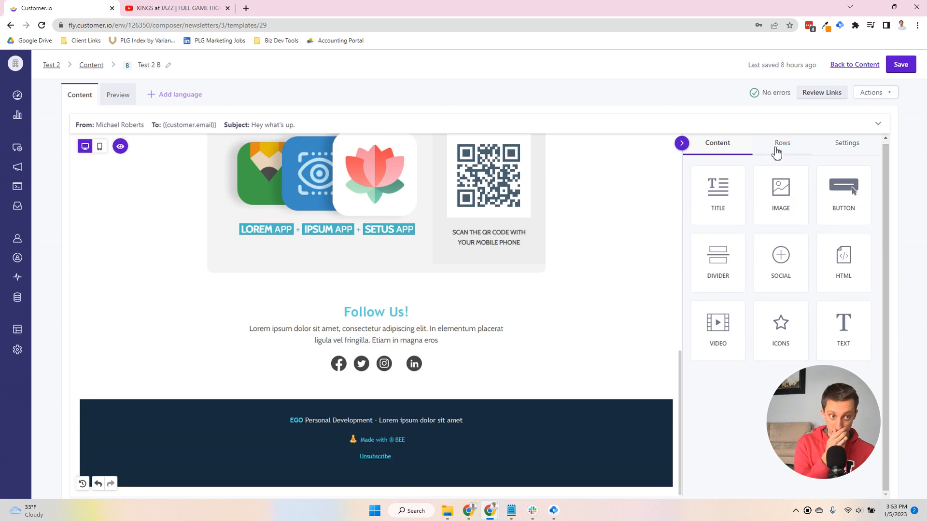
Insert an icons block above the Follow Us! heading and compare its properties with those of the social icons block
{"action": "left_click_drag", "start_coordinate": [781, 329], "coordinate": [446, 322]}
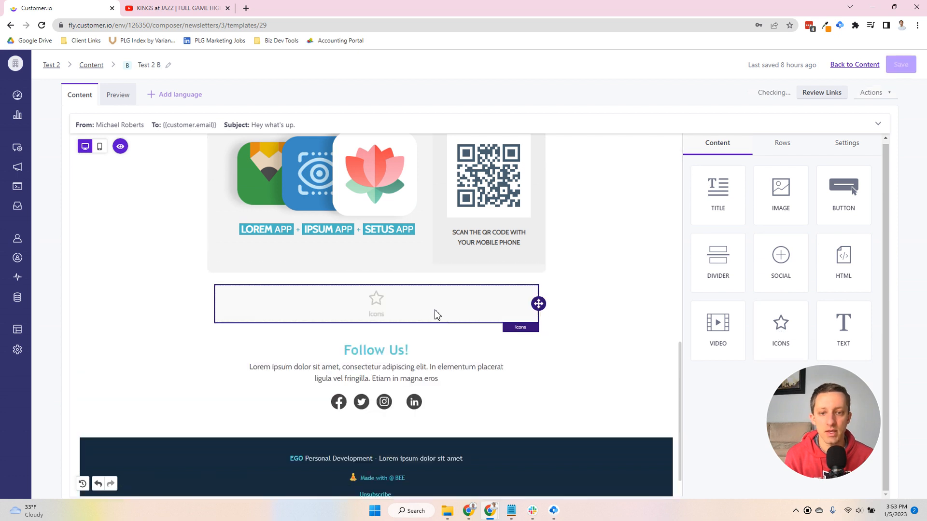
{"action": "left_click", "coordinate": [582, 327]}
{"action": "left_click", "coordinate": [414, 317]}
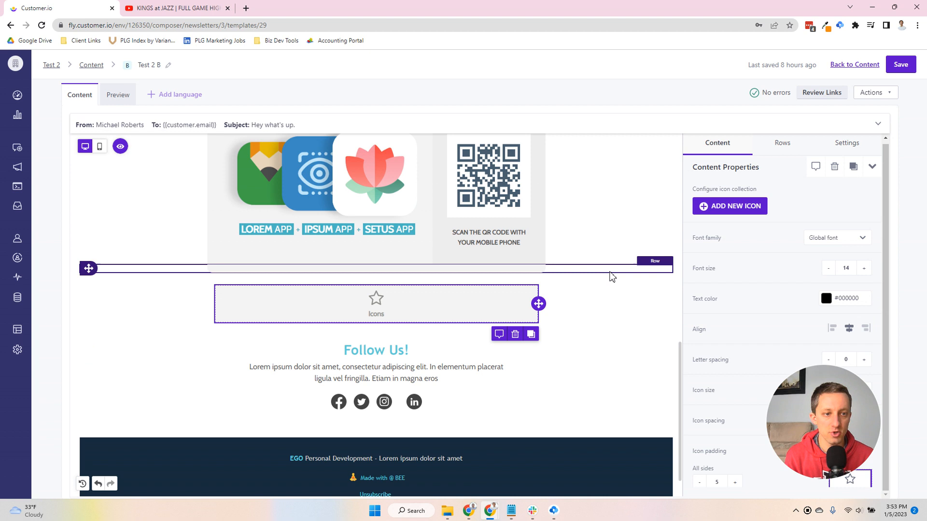
{"action": "left_click", "coordinate": [726, 148]}
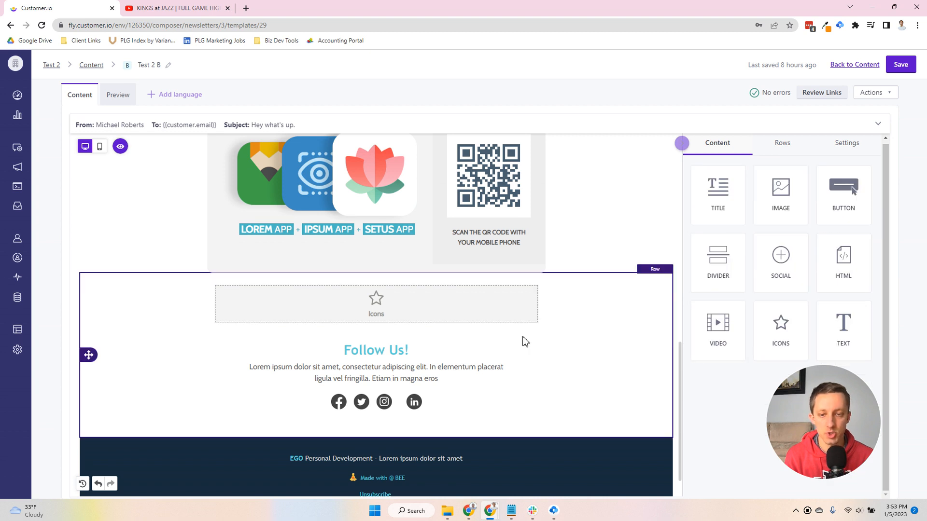
{"action": "left_click", "coordinate": [449, 306]}
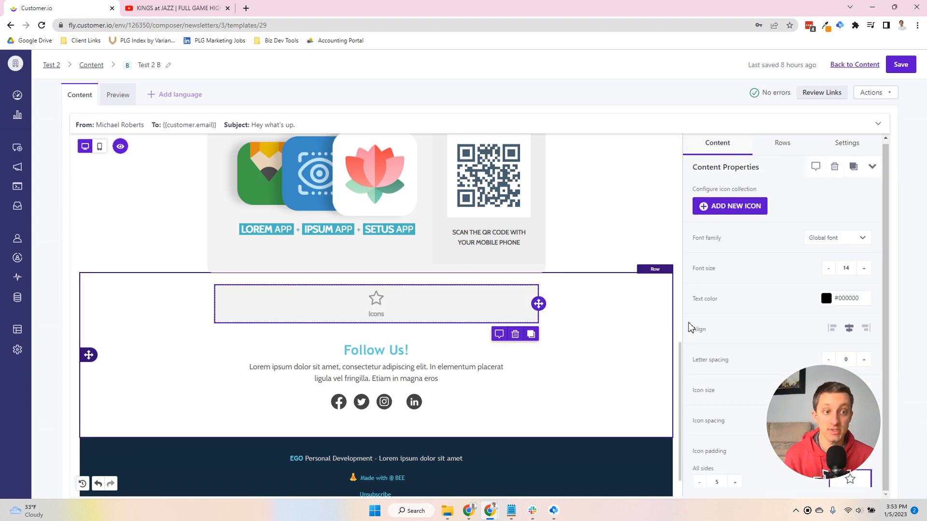
{"action": "left_click", "coordinate": [729, 207]}
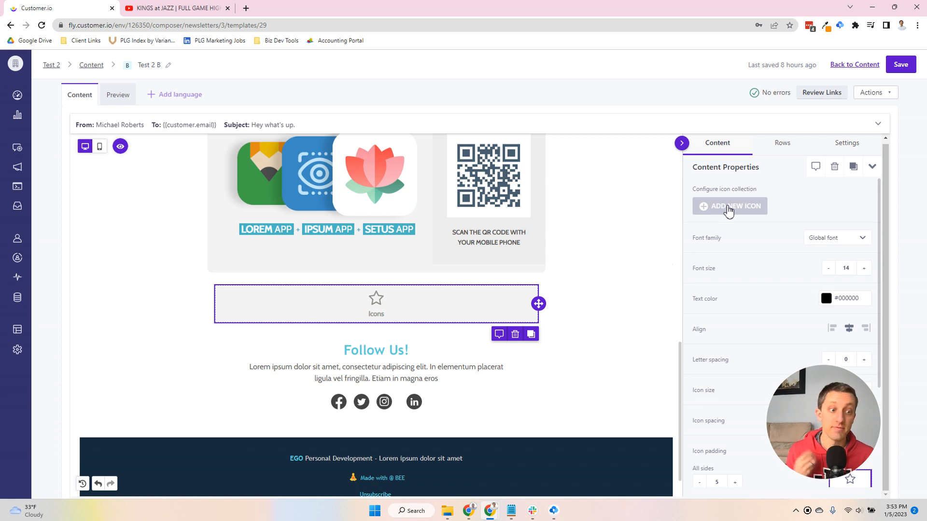
{"action": "left_click", "coordinate": [397, 405]}
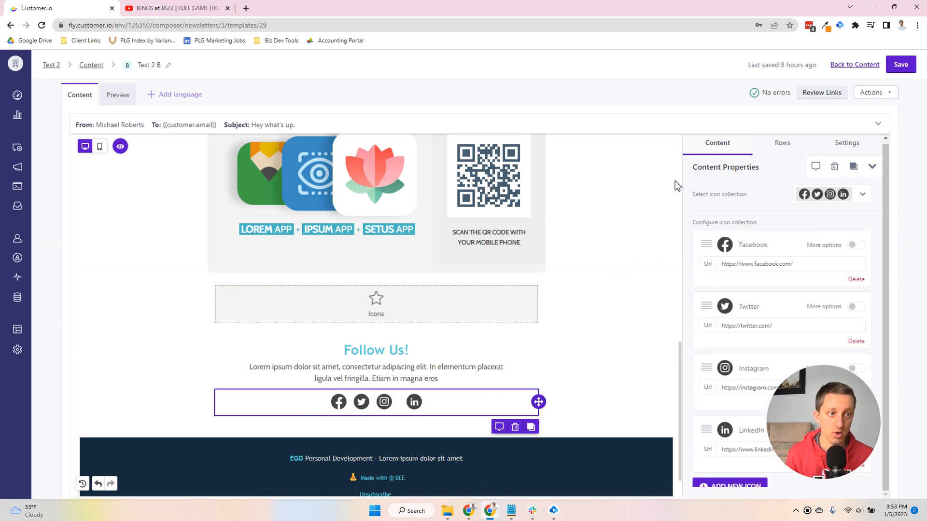
{"action": "left_click", "coordinate": [743, 147]}
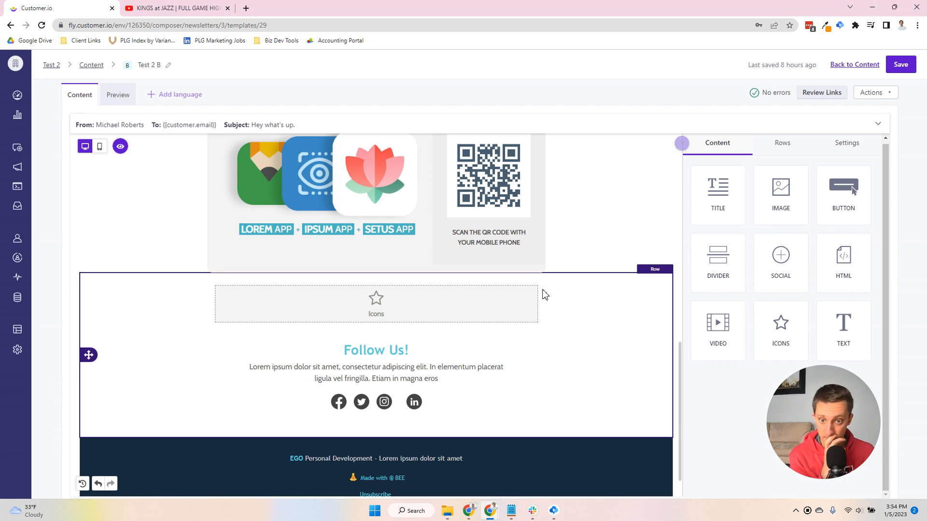
Add four placeholder star icons to the icons block
{"action": "left_click", "coordinate": [485, 306]}
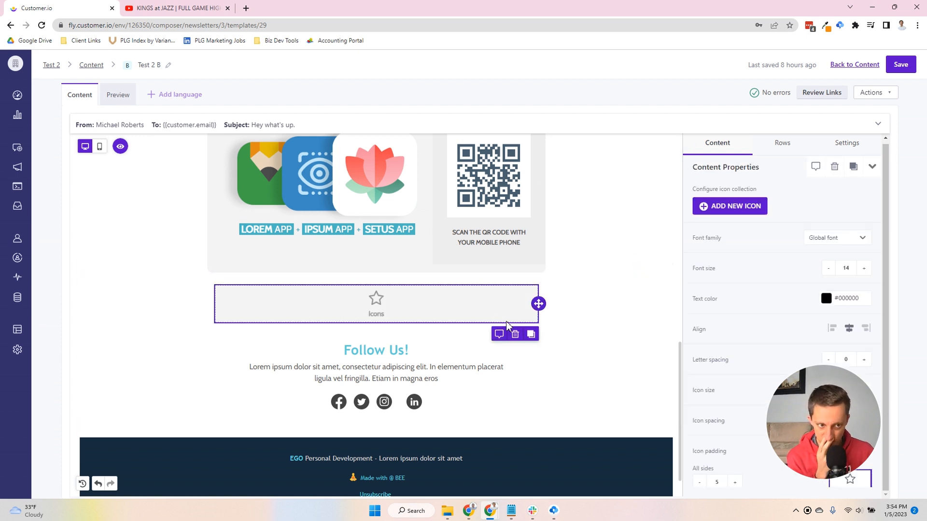
{"action": "left_click", "coordinate": [726, 207]}
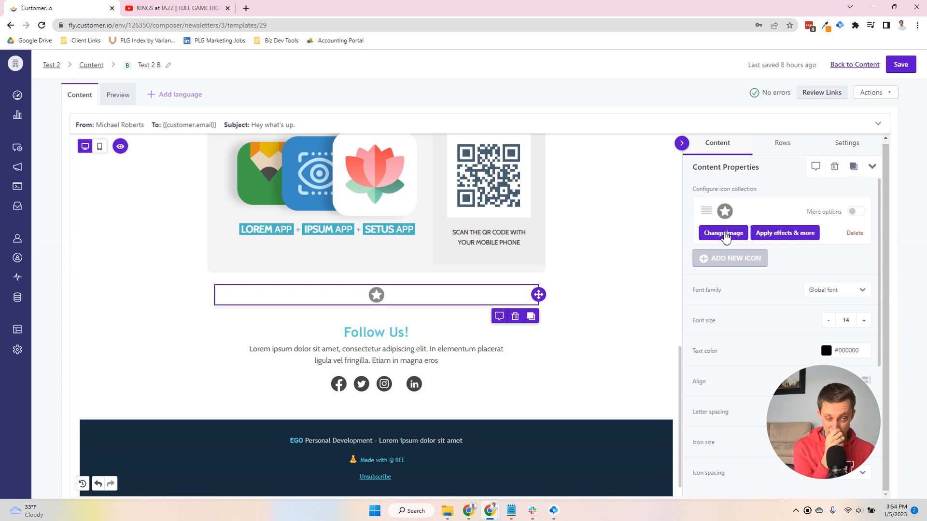
{"action": "left_click", "coordinate": [726, 258]}
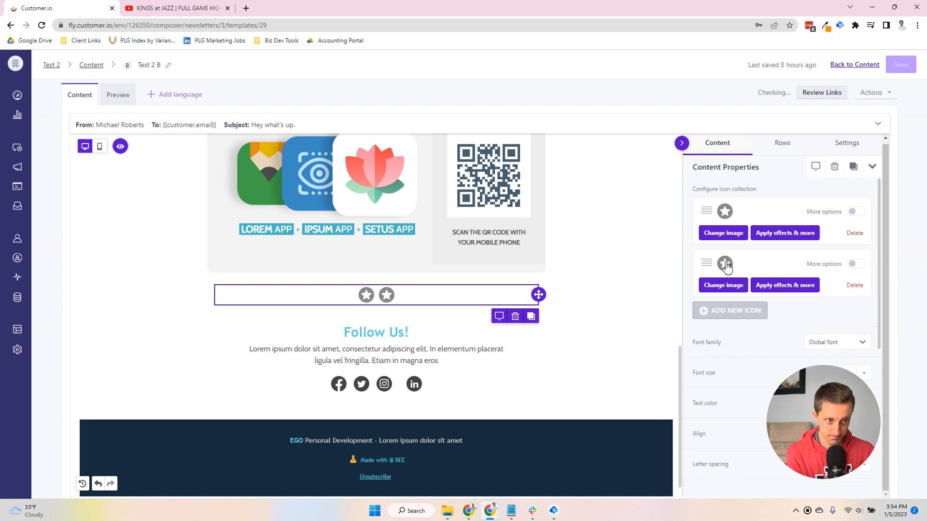
{"action": "left_click", "coordinate": [724, 309]}
{"action": "left_click", "coordinate": [729, 362]}
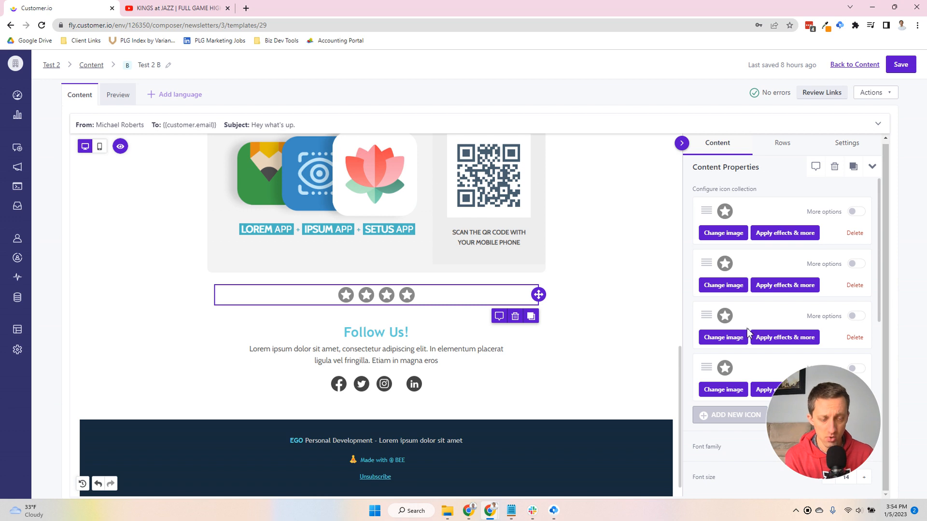
Replace the second icon's image with the asset clipart3590466.png
{"action": "left_click", "coordinate": [723, 285]}
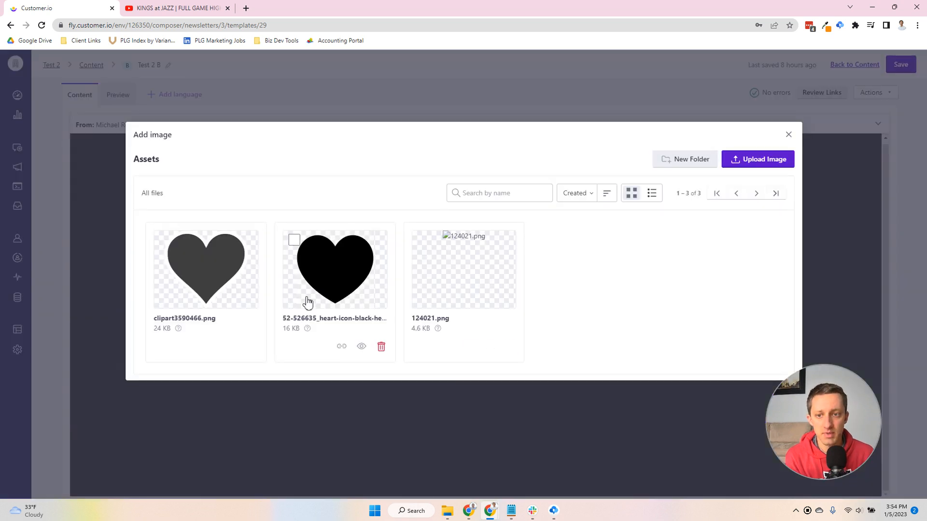
{"action": "left_click", "coordinate": [201, 284]}
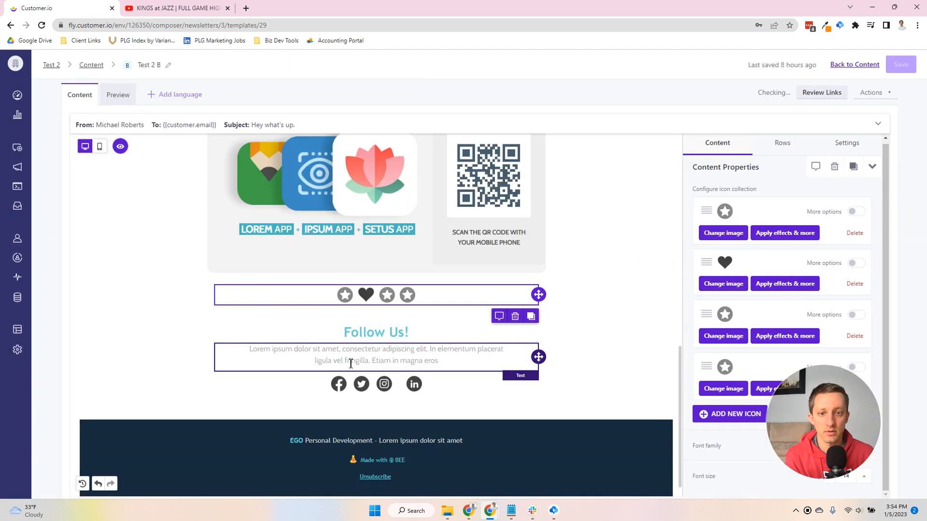
{"action": "left_click", "coordinate": [725, 285]}
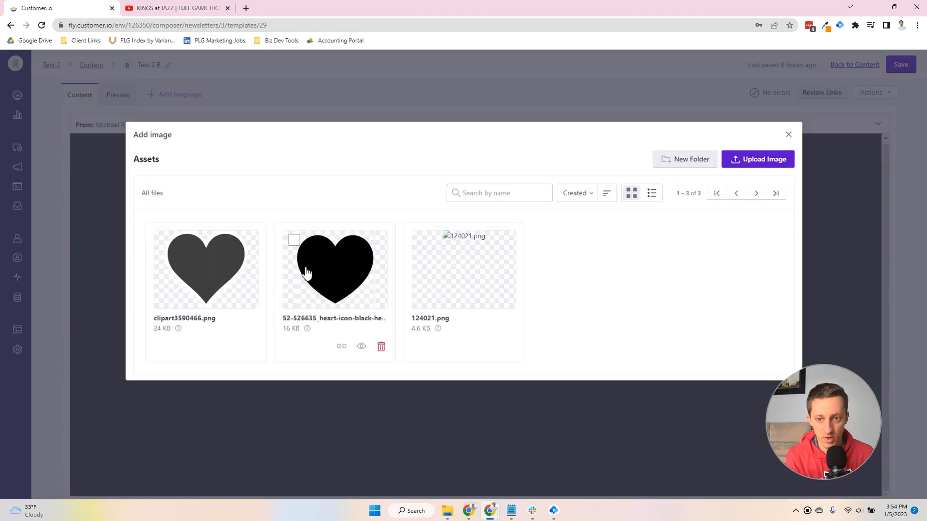
{"action": "left_click", "coordinate": [209, 282]}
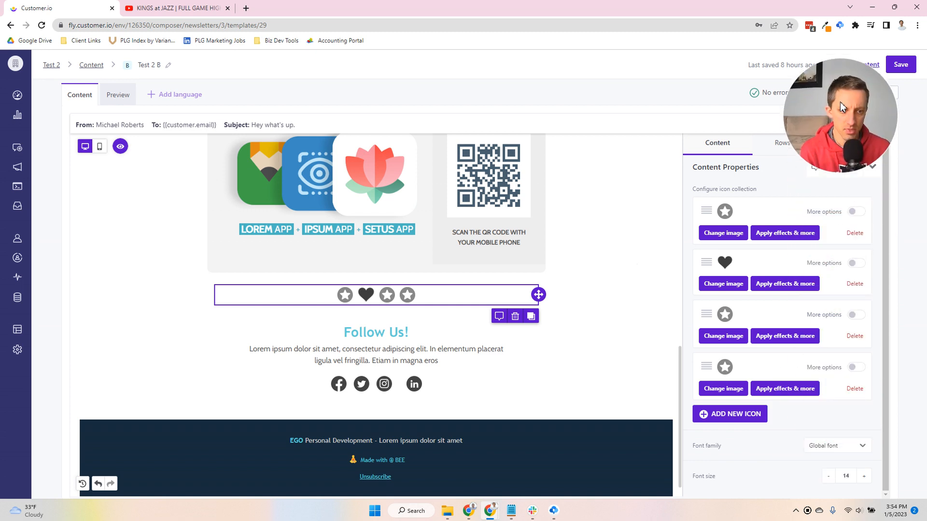
Turn on the additional options for the first icon and set its icon text to "Star"
{"action": "scroll", "coordinate": [755, 433], "scroll_direction": "down", "scroll_amount": 2}
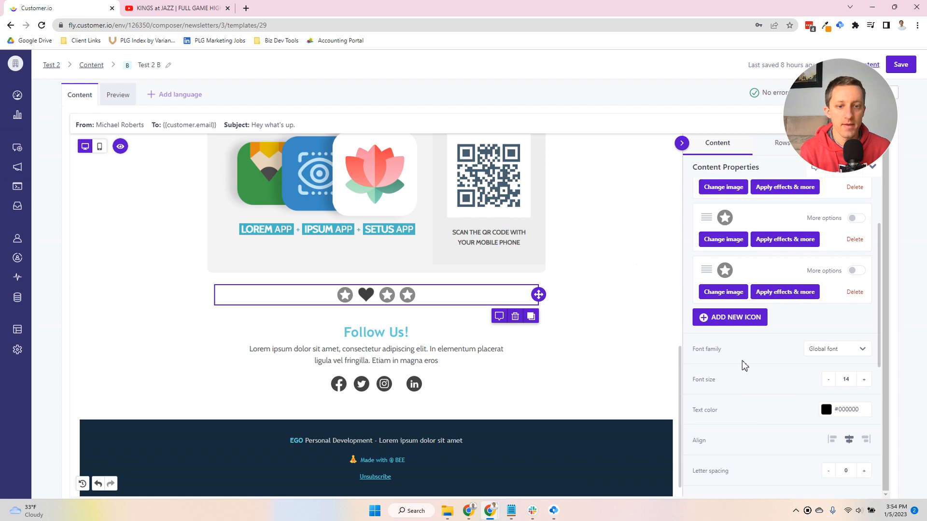
{"action": "scroll", "coordinate": [769, 347], "scroll_direction": "up", "scroll_amount": 2}
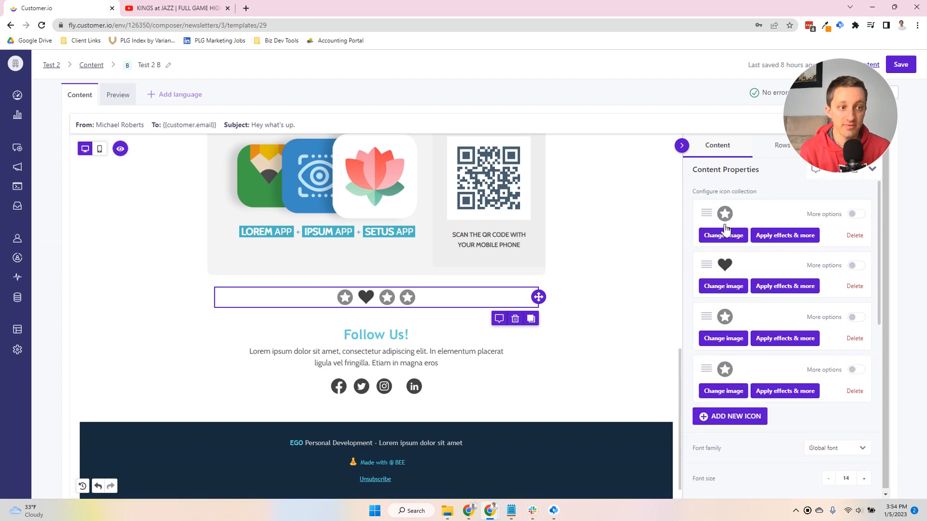
{"action": "left_click", "coordinate": [858, 215]}
{"action": "left_click", "coordinate": [780, 295]}
{"action": "type", "text": "Star"}
{"action": "left_click", "coordinate": [756, 313]}
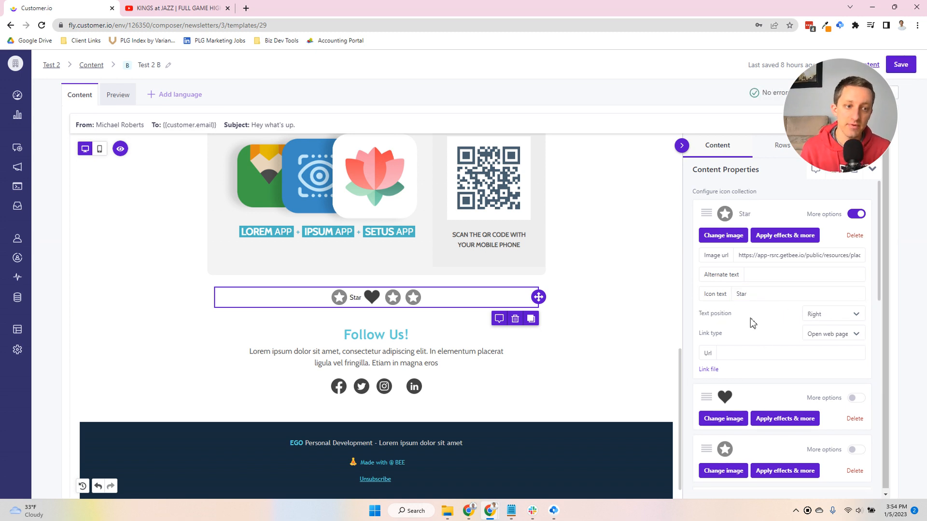
Try the Left text position for the first icon's Star label and settle on Bottom
{"action": "left_click", "coordinate": [842, 316]}
{"action": "left_click", "coordinate": [871, 358]}
{"action": "left_click", "coordinate": [845, 315]}
{"action": "left_click", "coordinate": [830, 366]}
{"action": "left_click", "coordinate": [827, 379]}
{"action": "left_click", "coordinate": [839, 317]}
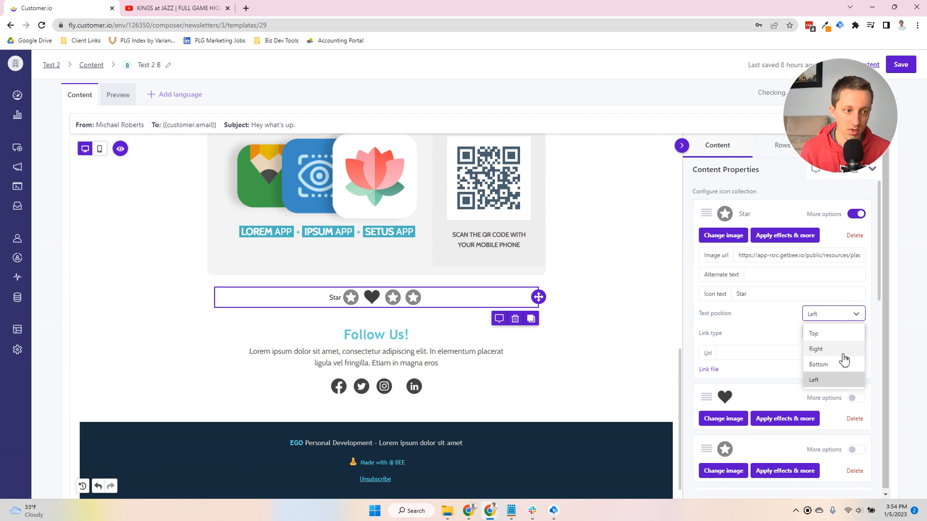
{"action": "left_click", "coordinate": [836, 365]}
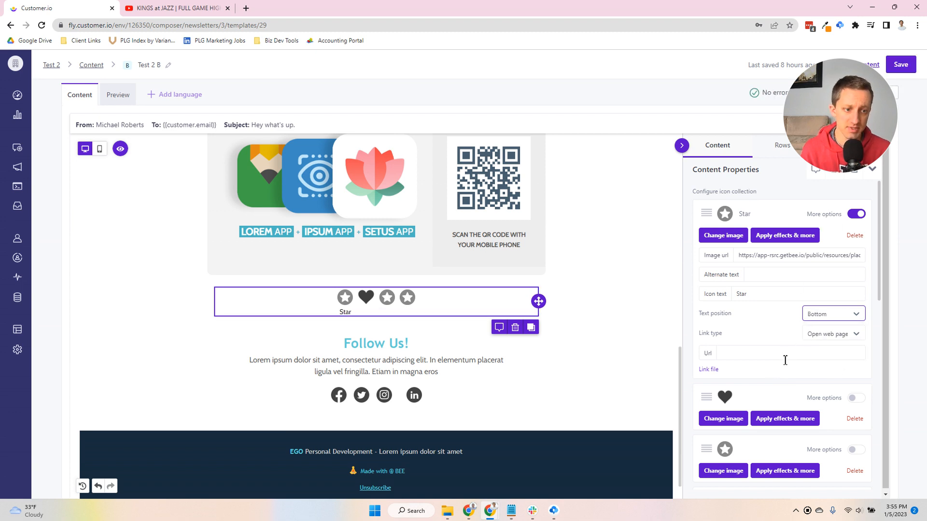
Set the font family of the icons block's label text to Georgia
{"action": "left_click", "coordinate": [729, 354]}
{"action": "left_click", "coordinate": [855, 334]}
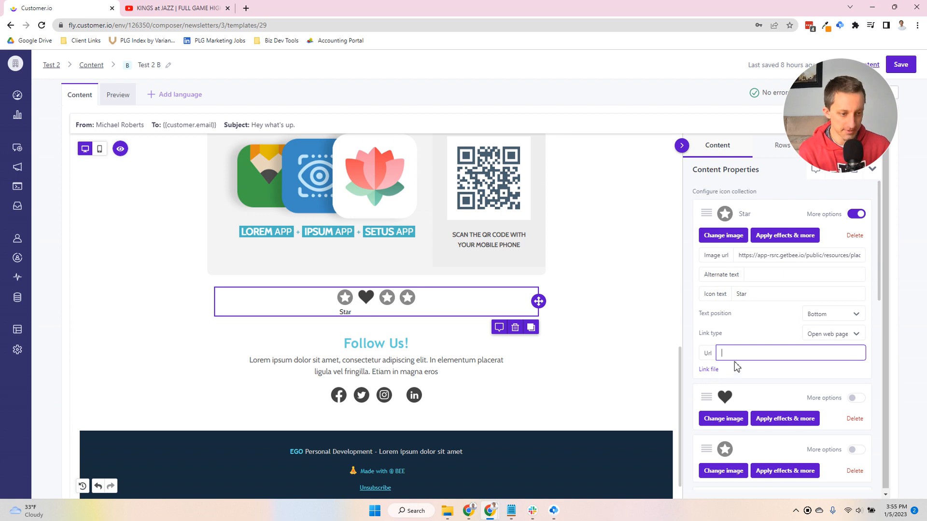
{"action": "scroll", "coordinate": [728, 366], "scroll_direction": "down", "scroll_amount": 5}
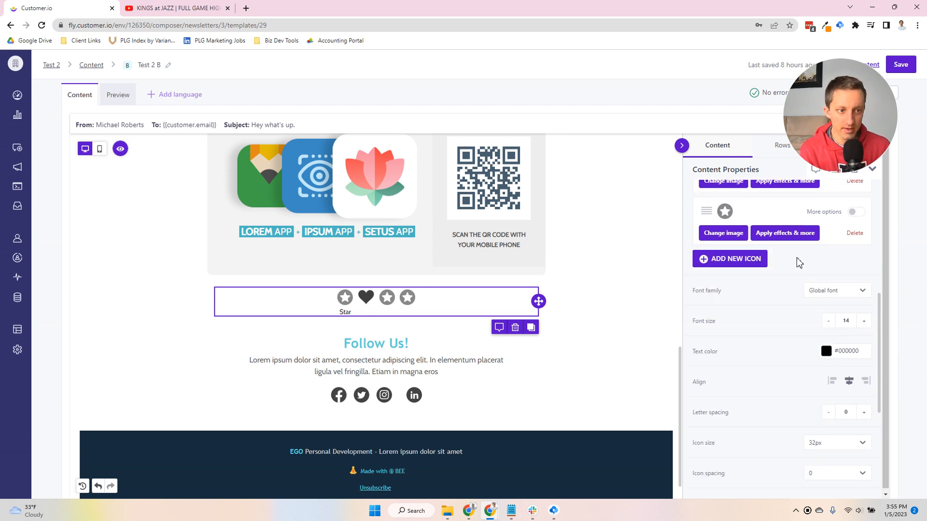
{"action": "scroll", "coordinate": [828, 284], "scroll_direction": "up", "scroll_amount": 5}
{"action": "scroll", "coordinate": [753, 348], "scroll_direction": "down", "scroll_amount": 5}
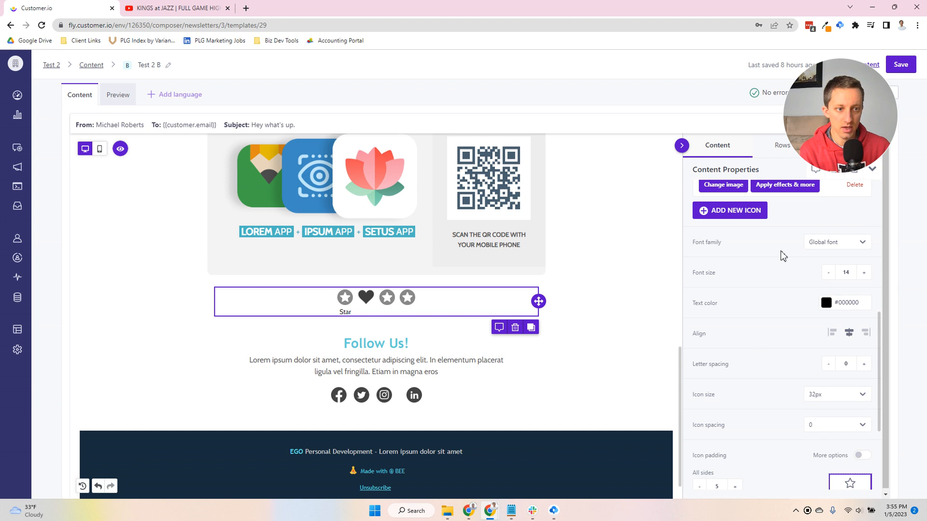
{"action": "left_click", "coordinate": [838, 244]}
{"action": "left_click", "coordinate": [827, 311]}
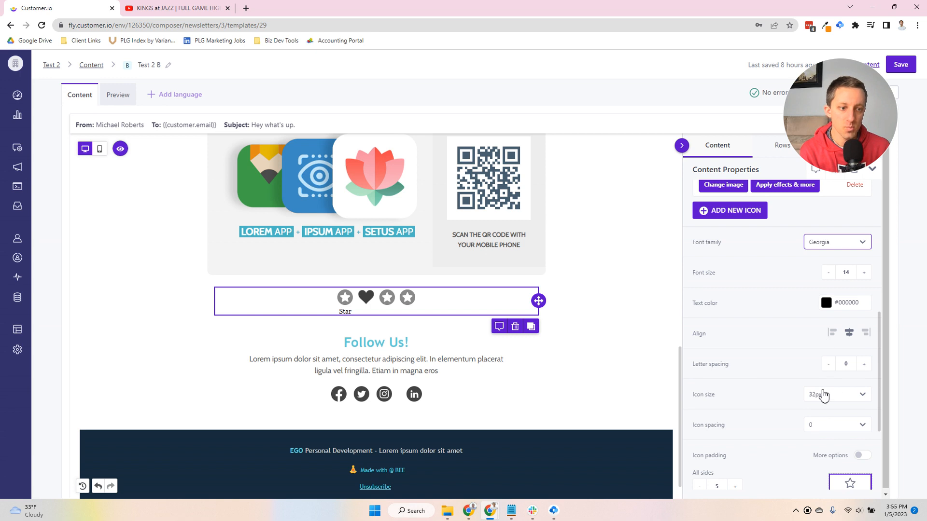
Try icon sizes 128px and 64px for the icons block and settle on 128px
{"action": "scroll", "coordinate": [800, 373], "scroll_direction": "down", "scroll_amount": 1}
{"action": "left_click", "coordinate": [842, 346]}
{"action": "left_click", "coordinate": [828, 413]}
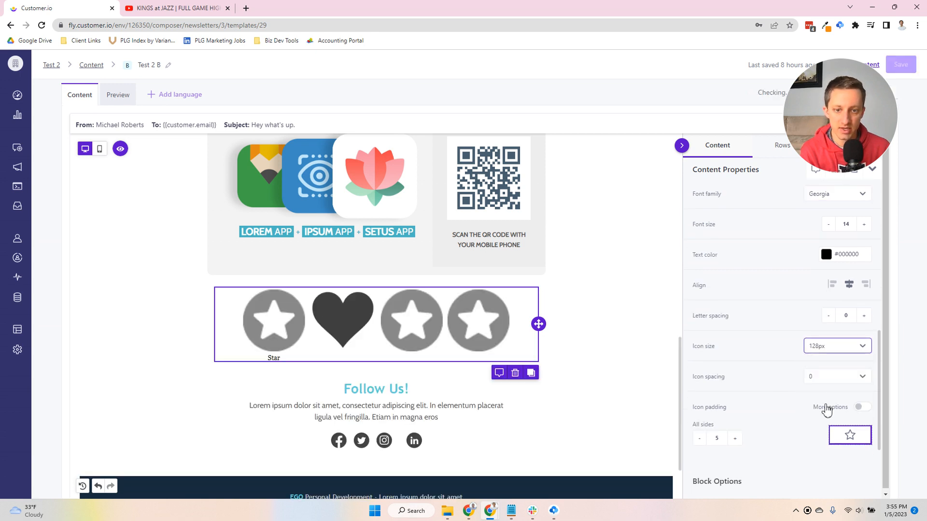
{"action": "left_click", "coordinate": [842, 346]}
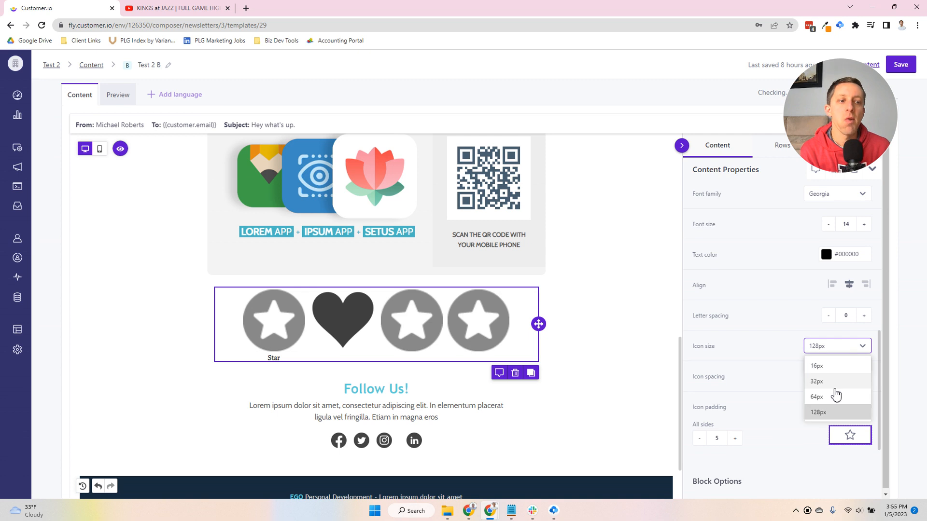
{"action": "left_click", "coordinate": [834, 395]}
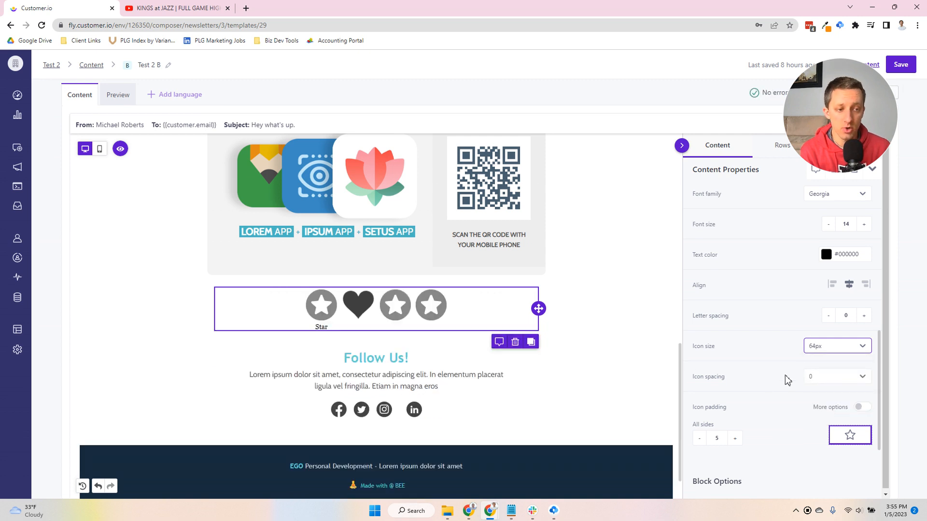
{"action": "left_click", "coordinate": [816, 351]}
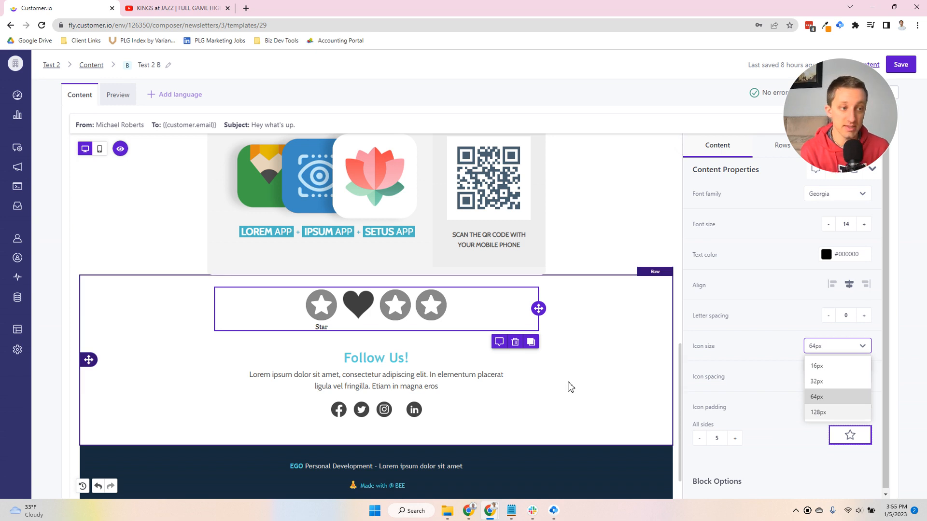
{"action": "left_click", "coordinate": [816, 412]}
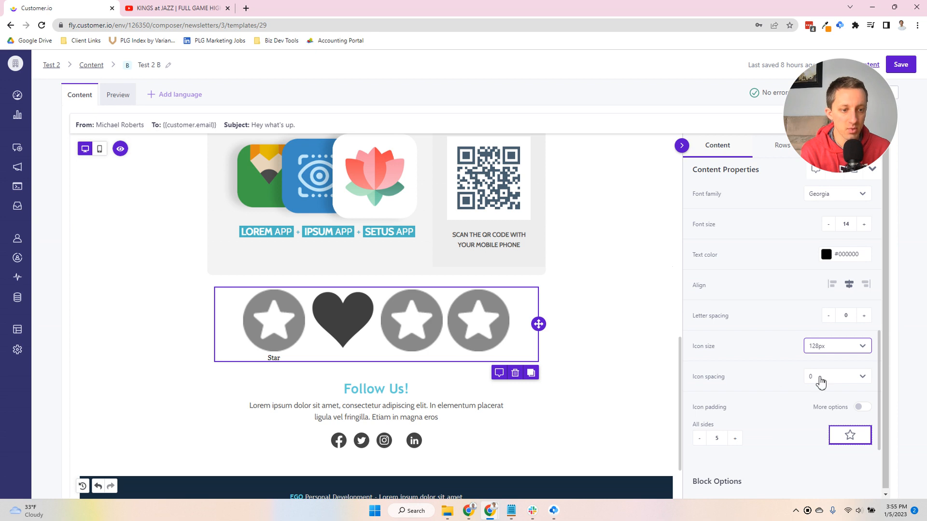
{"action": "scroll", "coordinate": [820, 381], "scroll_direction": "down", "scroll_amount": 2}
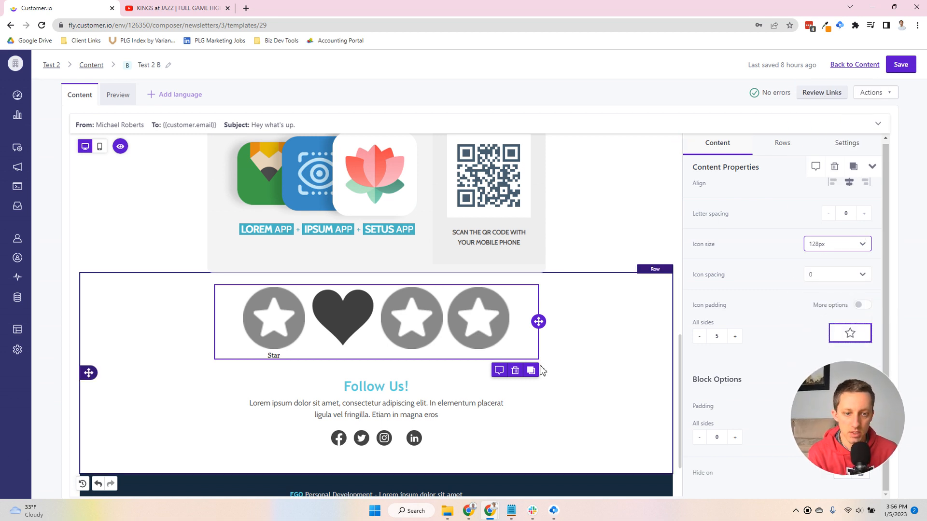
Delete the icons block and place a new text block above the Follow Us! heading, ready for editing
{"action": "left_click", "coordinate": [515, 370]}
{"action": "left_click_drag", "start_coordinate": [843, 328], "coordinate": [461, 294]}
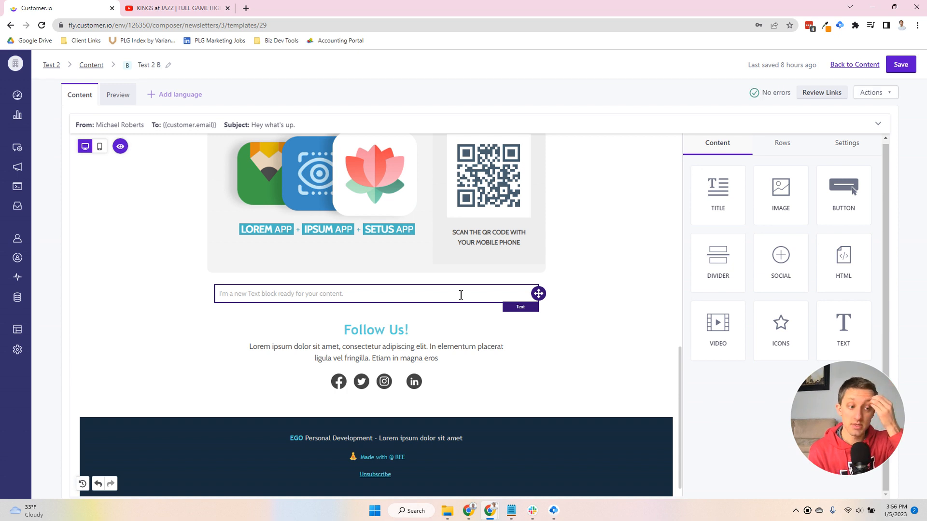
{"action": "left_click", "coordinate": [459, 294]}
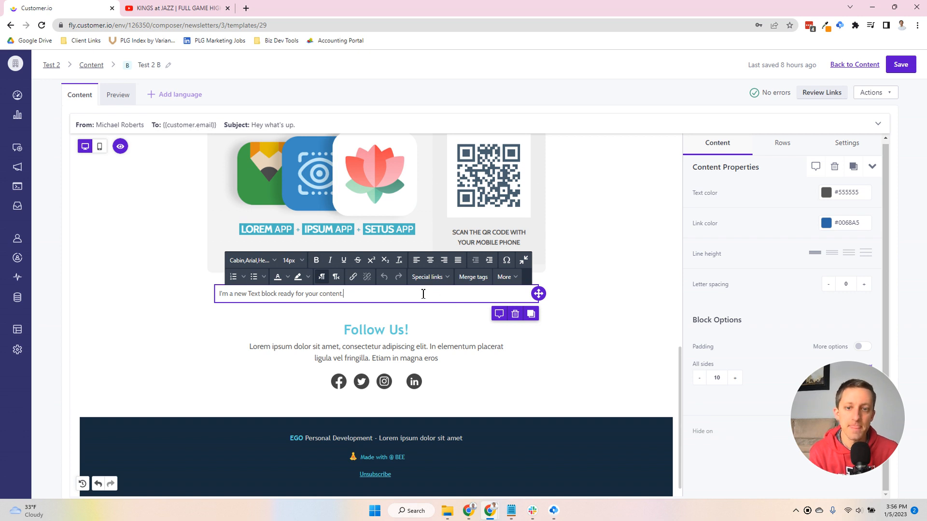
Insert the View in Browser and Unsubscribe special links after the text block's placeholder sentence
{"action": "left_click", "coordinate": [445, 277]}
{"action": "mouse_move", "coordinate": [434, 295]}
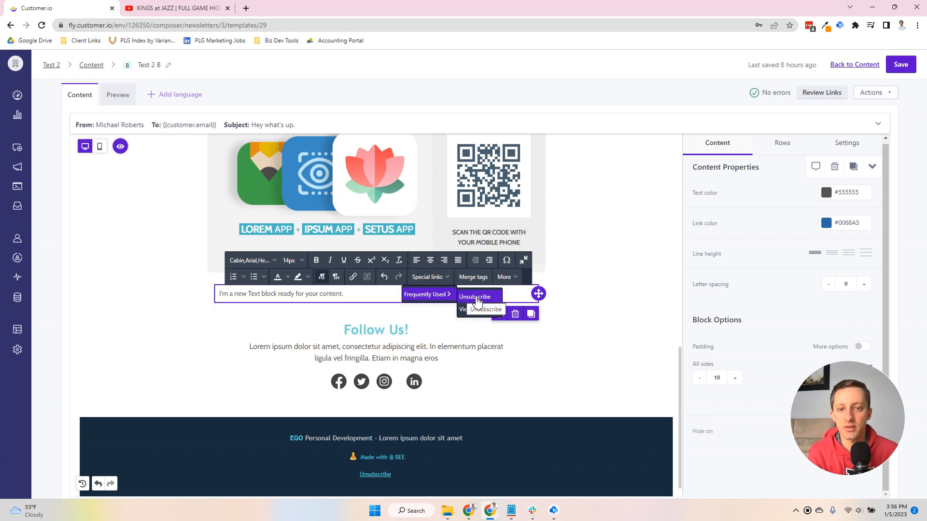
{"action": "left_click", "coordinate": [487, 308]}
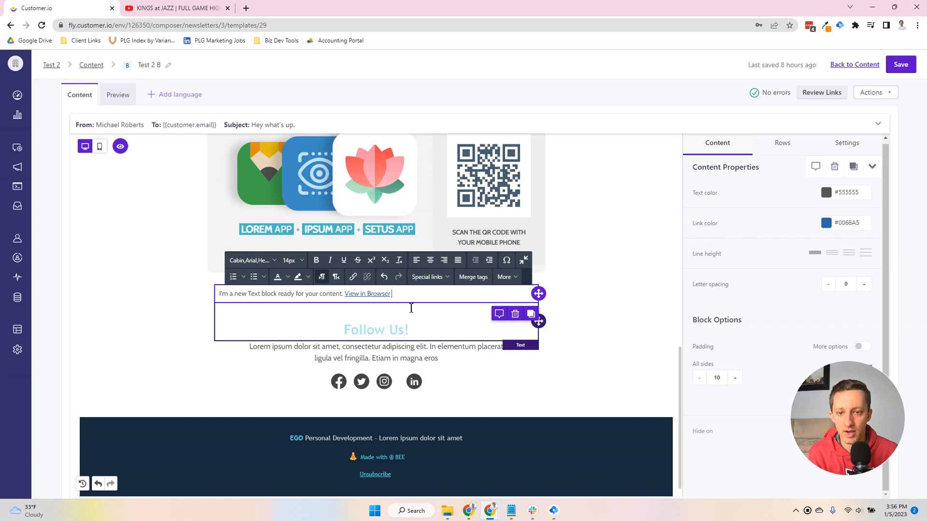
{"action": "left_click", "coordinate": [444, 278]}
{"action": "left_click", "coordinate": [474, 296]}
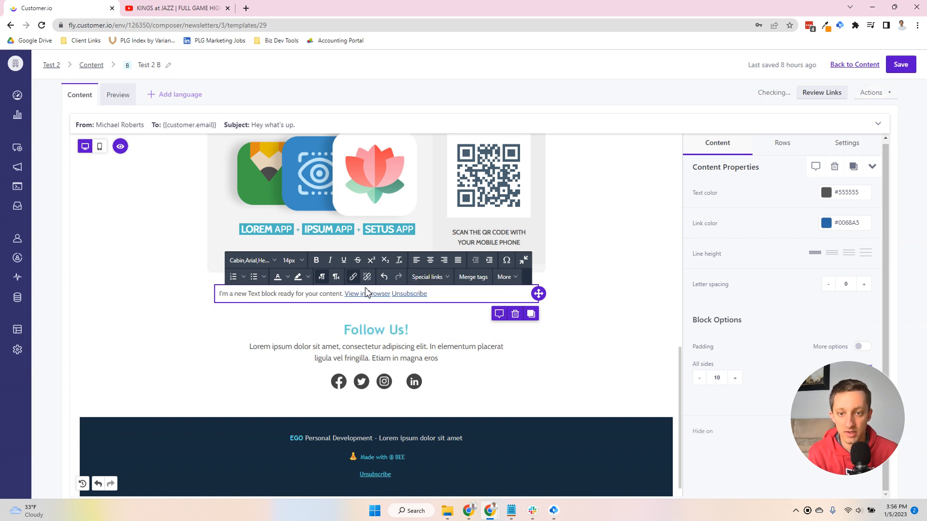
Examine the URL in the Unsubscribe link's settings without changing the link
{"action": "left_click", "coordinate": [351, 280]}
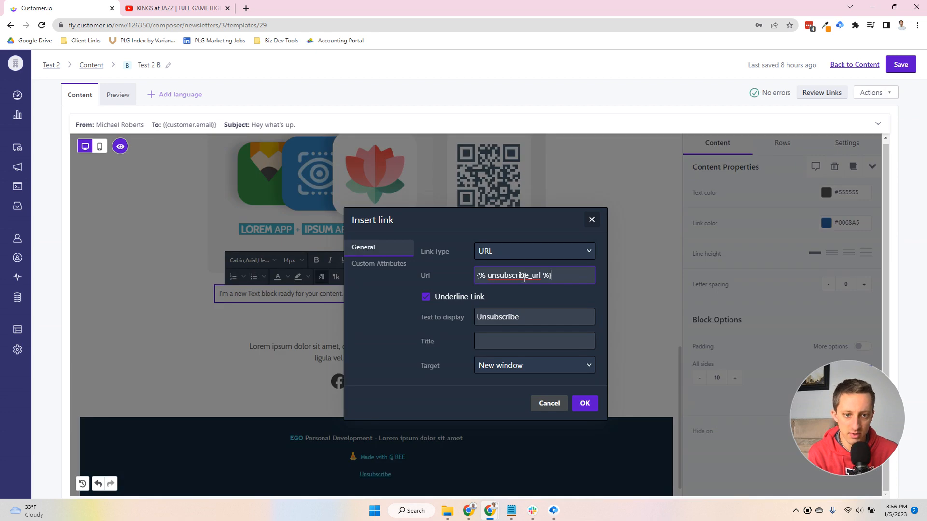
{"action": "left_click", "coordinate": [541, 399]}
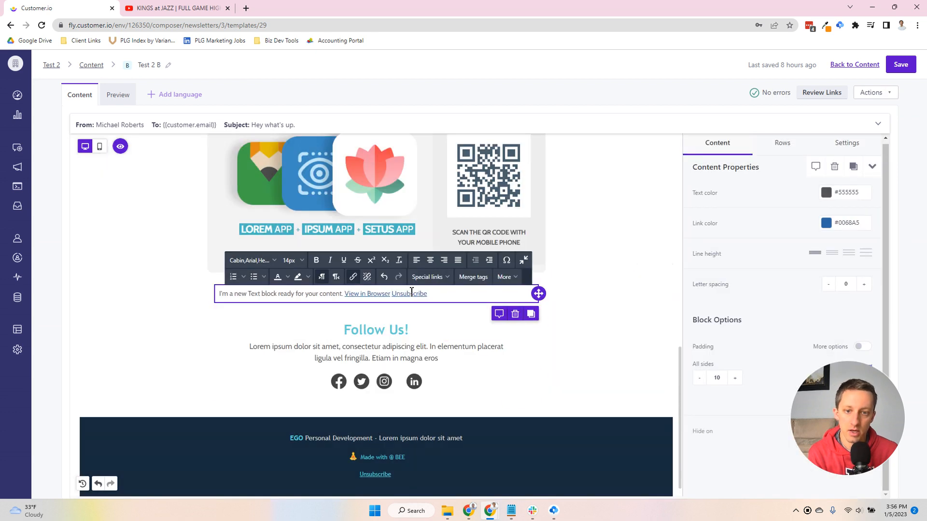
{"action": "left_click", "coordinate": [355, 279]}
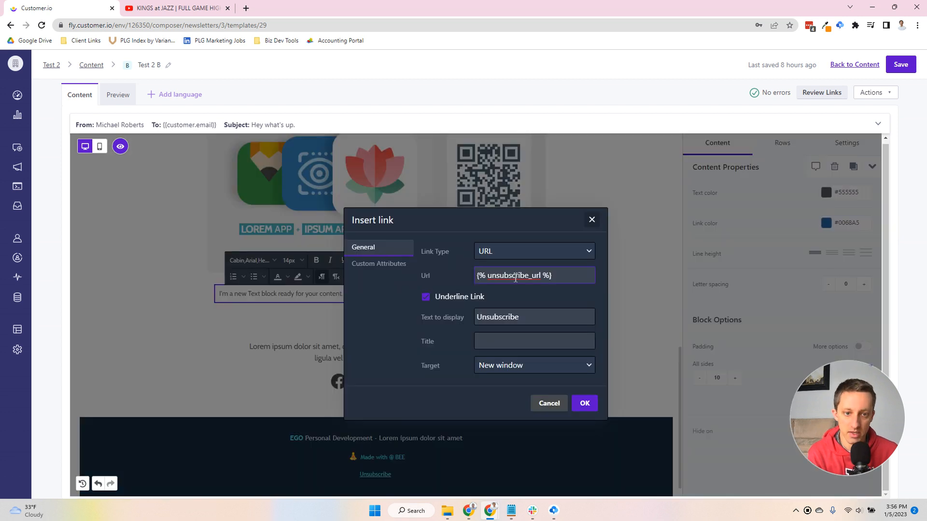
{"action": "left_click_drag", "start_coordinate": [477, 276], "coordinate": [555, 275]}
{"action": "left_click", "coordinate": [563, 281]}
{"action": "left_click", "coordinate": [555, 402]}
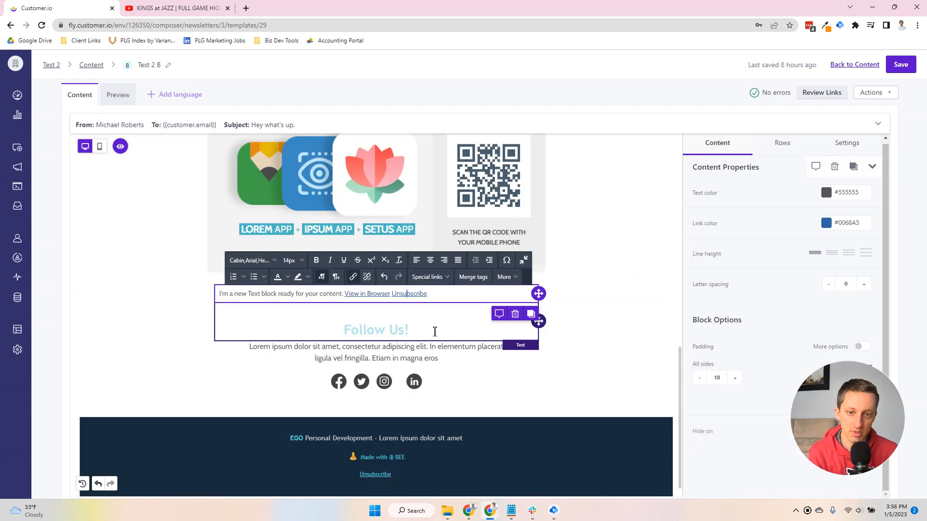
Insert the customer.created_at merge tag after the Unsubscribe link
{"action": "left_click", "coordinate": [448, 295]}
{"action": "left_click", "coordinate": [473, 277]}
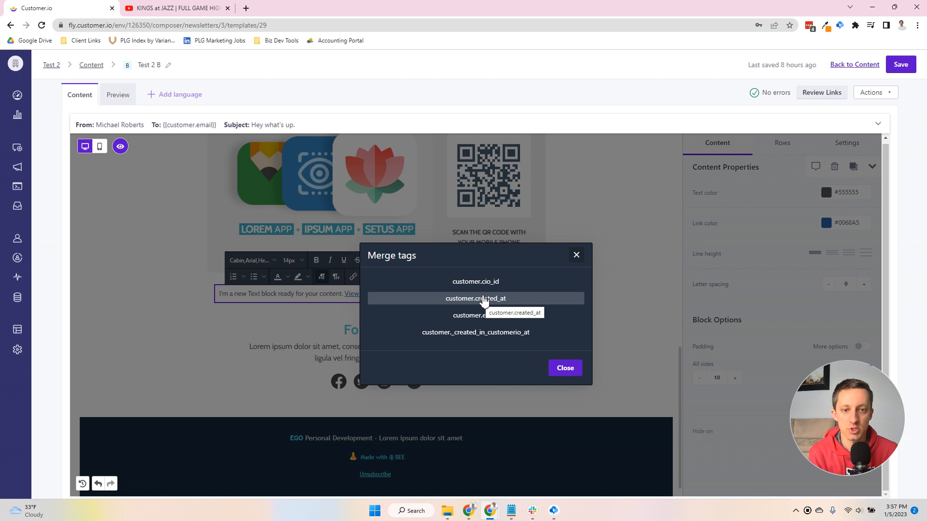
{"action": "left_click", "coordinate": [484, 299]}
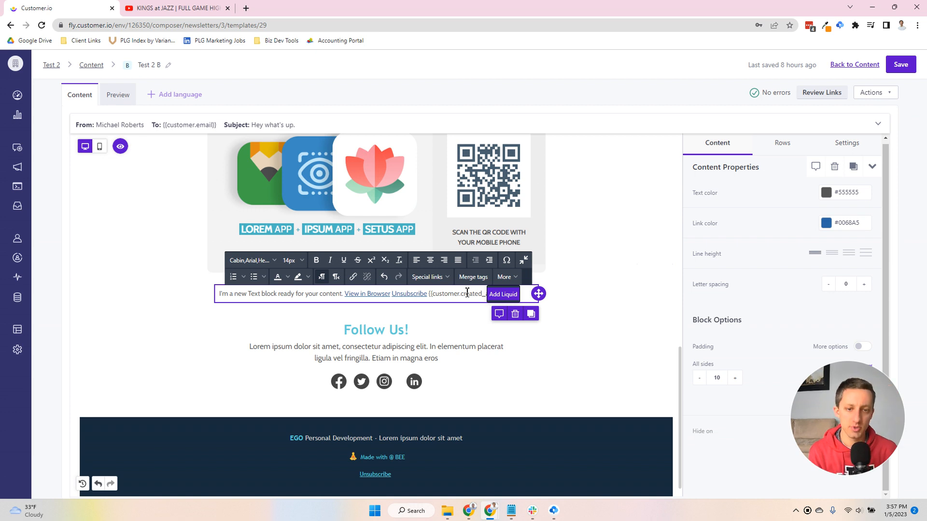
Insert the sample Liquid content "laksfsdal;kflksfd;lafsdkj;fsda" after the merge tag in the text block
{"action": "left_click", "coordinate": [502, 293]}
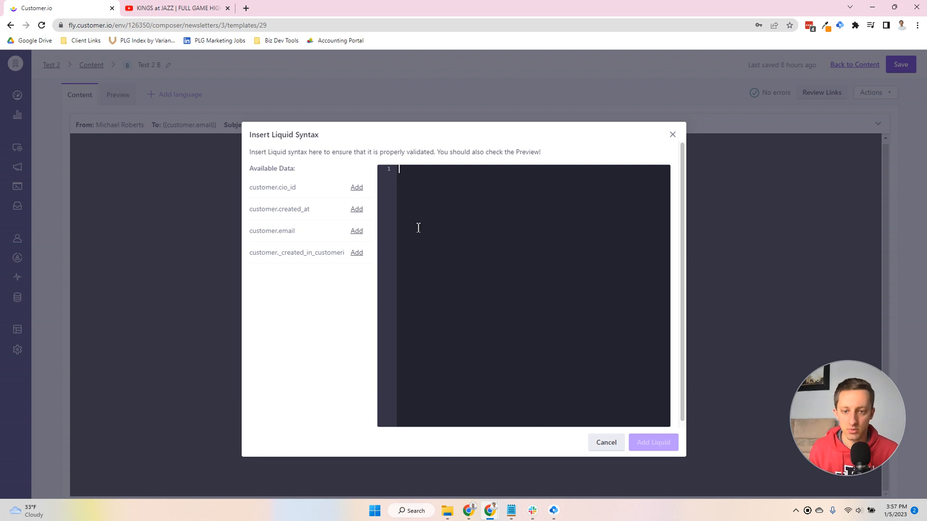
{"action": "type", "text": "laksfsdal;kflksfd;lafsdkj;fsda"}
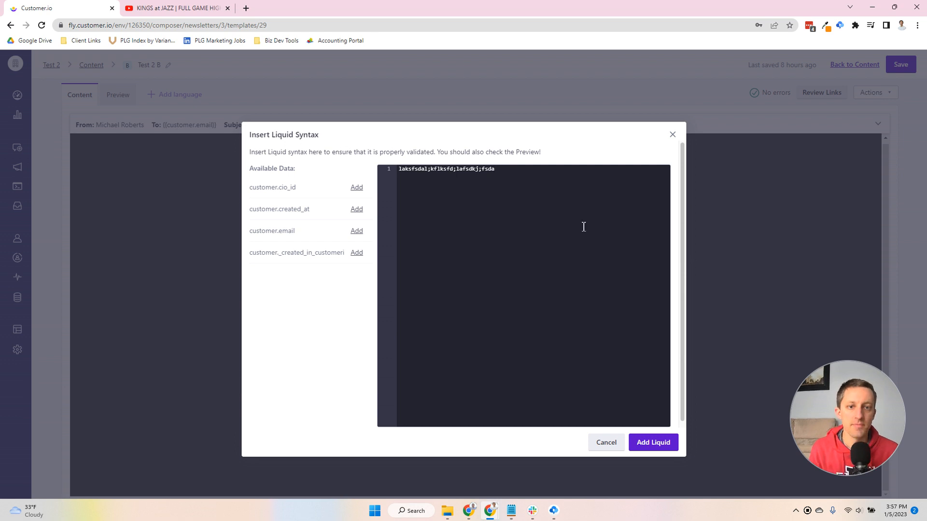
{"action": "left_click_drag", "start_coordinate": [580, 185], "coordinate": [420, 168]}
{"action": "left_click", "coordinate": [655, 442]}
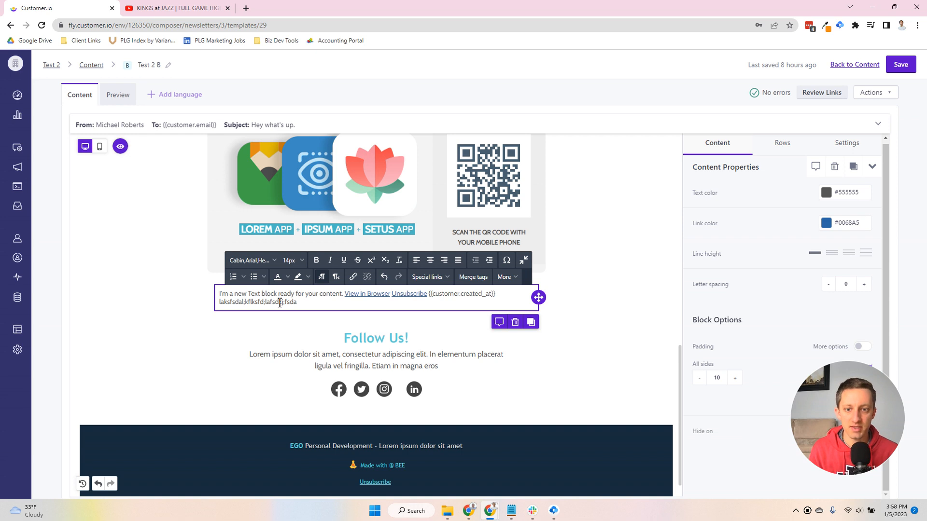
Append {{customer.name}} to the end of the text block and briefly check the email preview
{"action": "type", "text": "{{customer"}
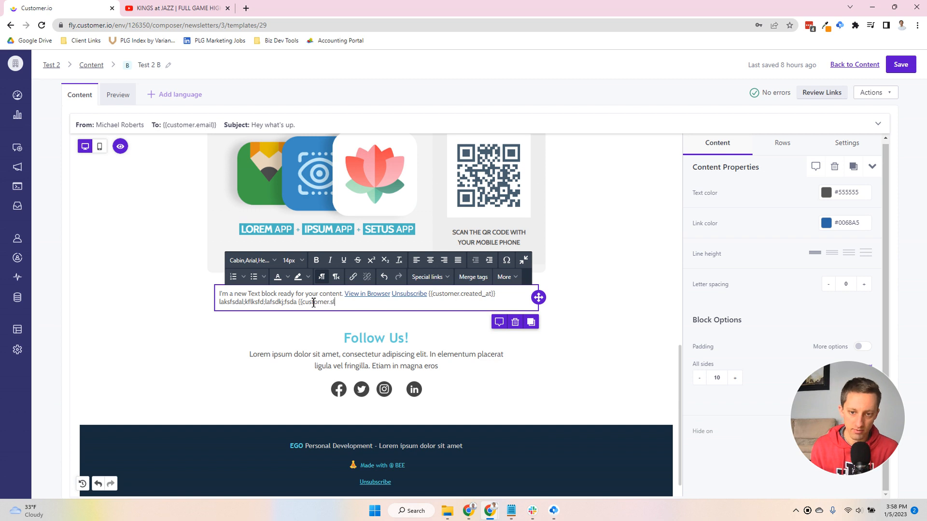
{"action": "type", "text": ".s"}
{"action": "key", "text": "BackSpace"}
{"action": "type", "text": "name"}
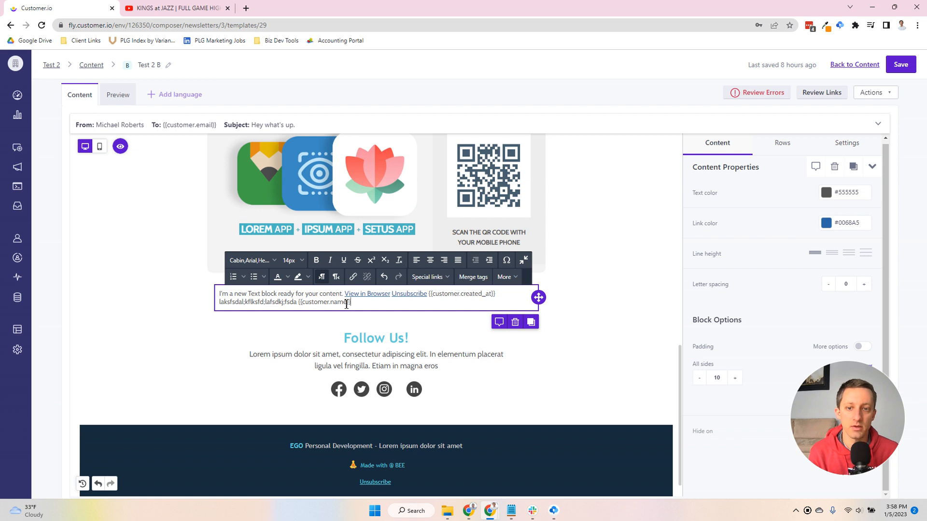
{"action": "left_click", "coordinate": [121, 96]}
{"action": "left_click", "coordinate": [88, 99]}
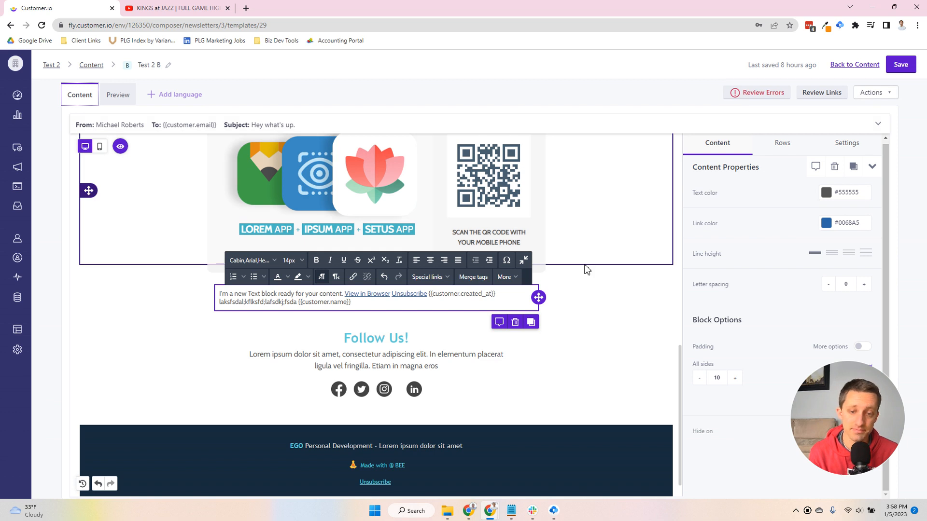
{"action": "left_click", "coordinate": [511, 283]}
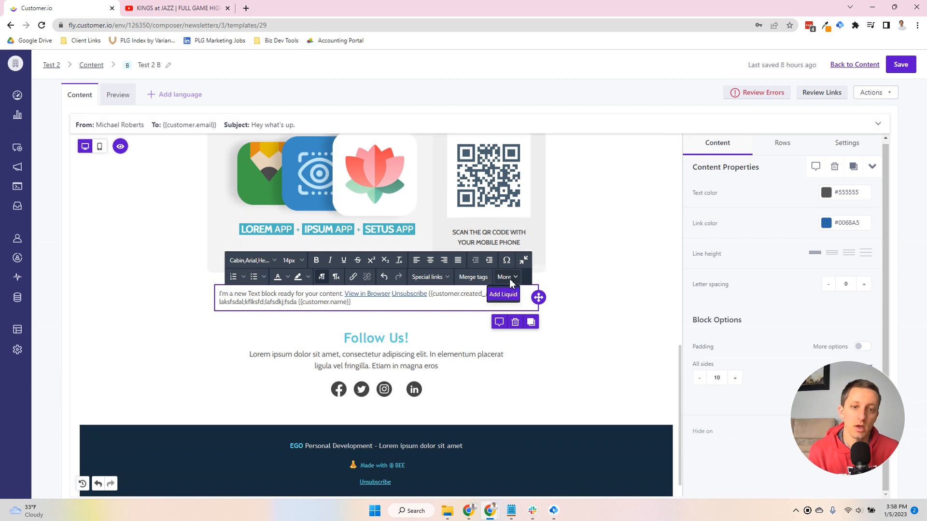
{"action": "left_click", "coordinate": [610, 299]}
{"action": "left_click", "coordinate": [409, 297]}
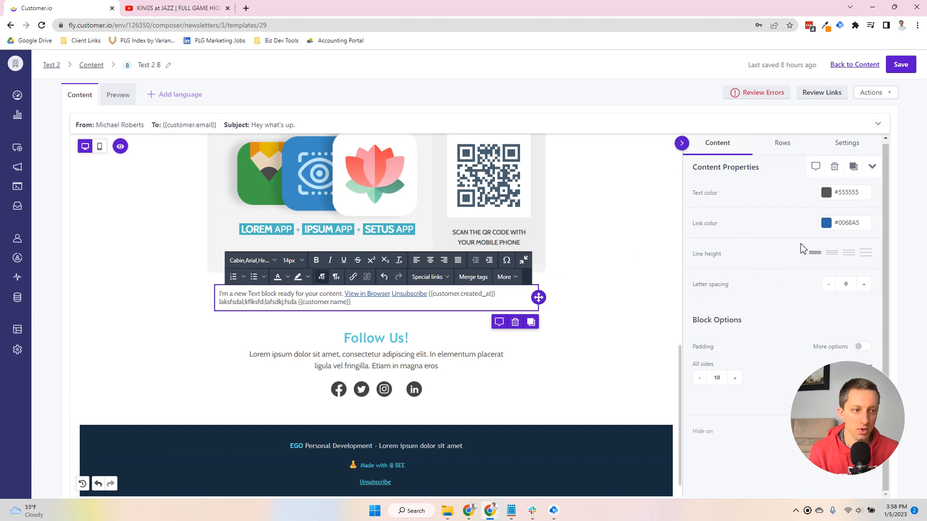
{"action": "left_click", "coordinate": [287, 281]}
{"action": "left_click", "coordinate": [438, 300]}
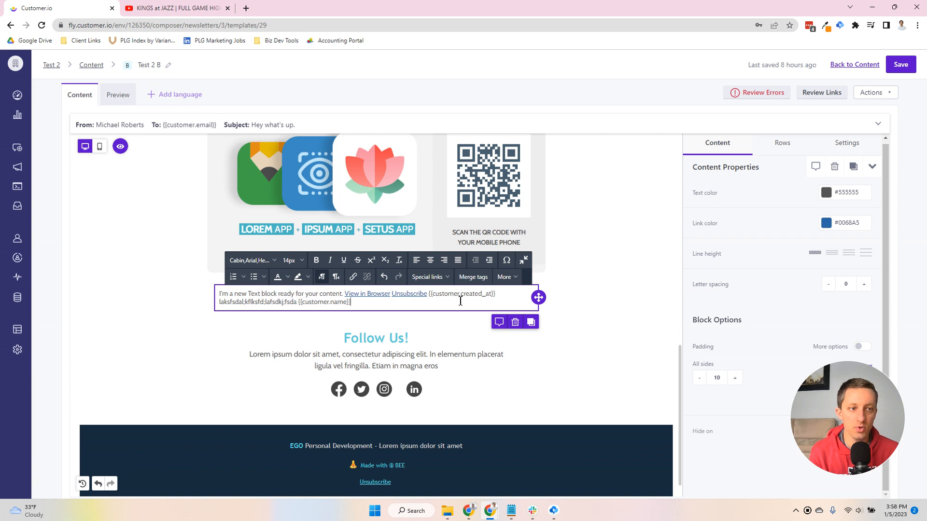
Set the text block's overall text color to red #f62121
{"action": "left_click", "coordinate": [826, 193]}
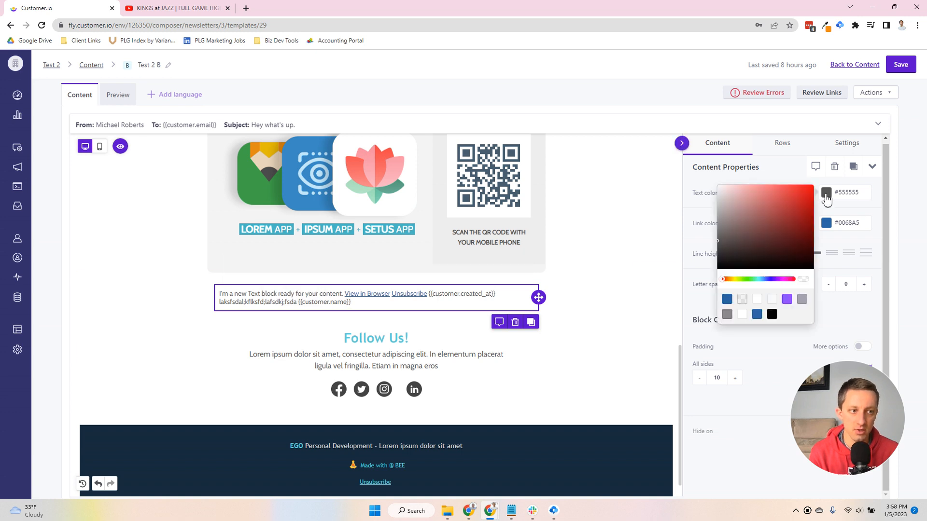
{"action": "left_click", "coordinate": [800, 187]}
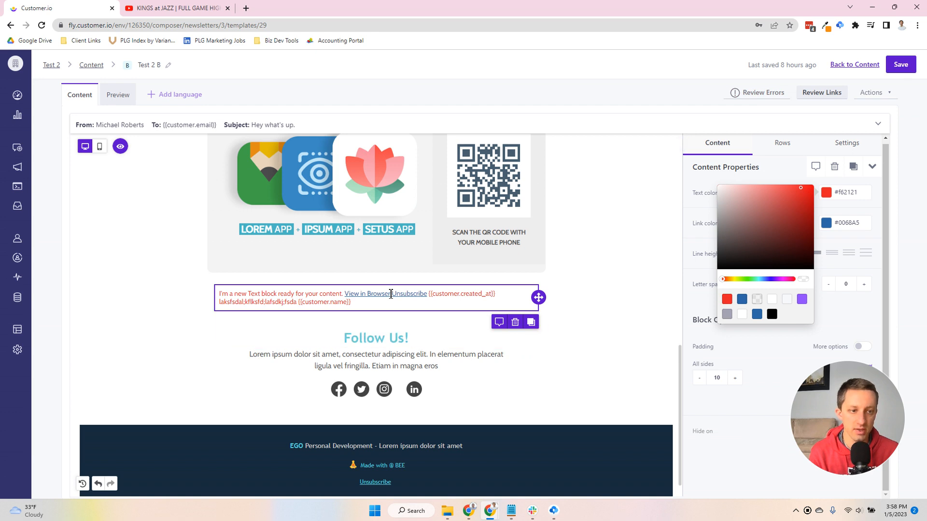
{"action": "left_click", "coordinate": [697, 206]}
Apply a custom blue font color, #001bff, to only the {{customer.name}} tag at the end of the text block
{"action": "left_click_drag", "start_coordinate": [351, 304], "coordinate": [311, 306]}
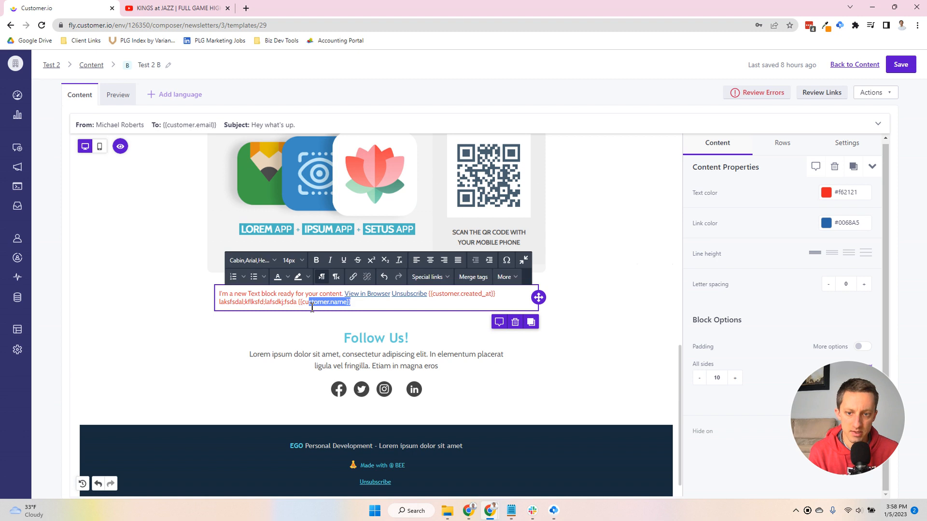
{"action": "left_click", "coordinate": [288, 276]}
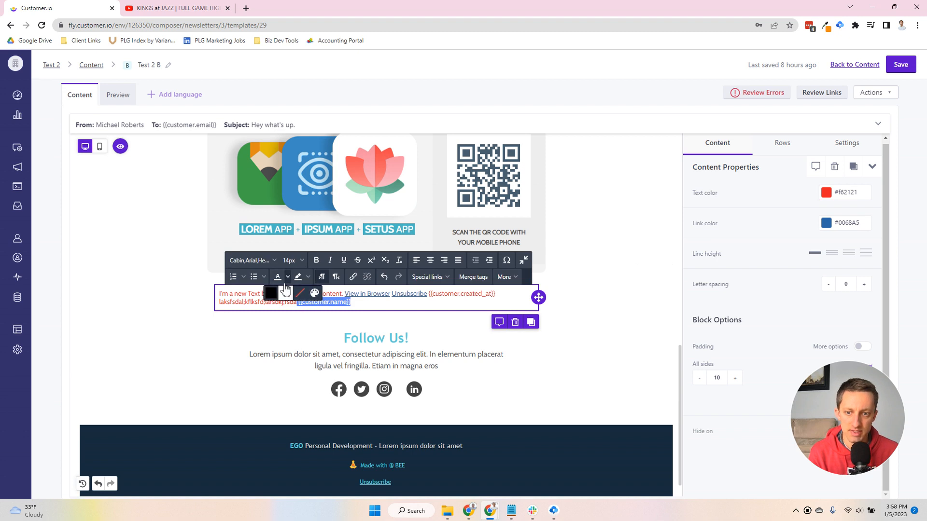
{"action": "left_click", "coordinate": [314, 294]}
{"action": "left_click", "coordinate": [414, 309]}
{"action": "left_click", "coordinate": [488, 293]}
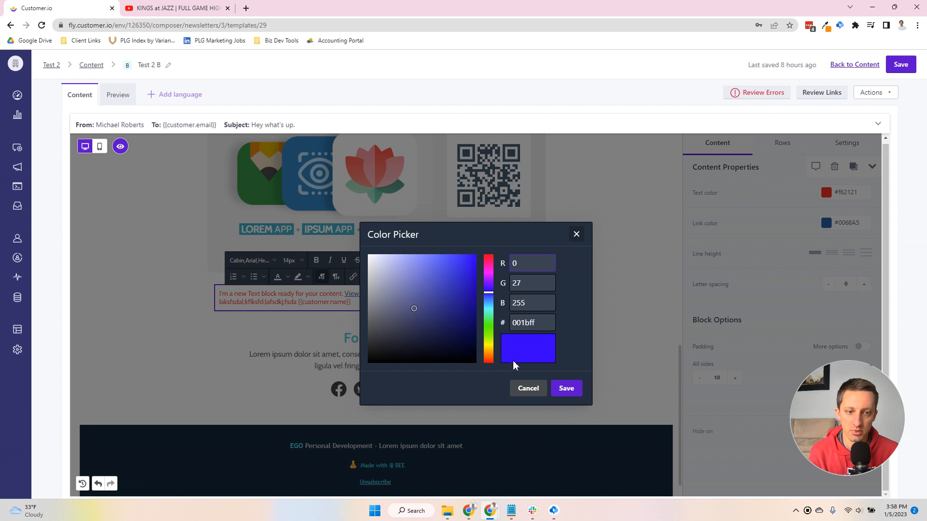
{"action": "left_click", "coordinate": [566, 388]}
{"action": "left_click", "coordinate": [365, 306]}
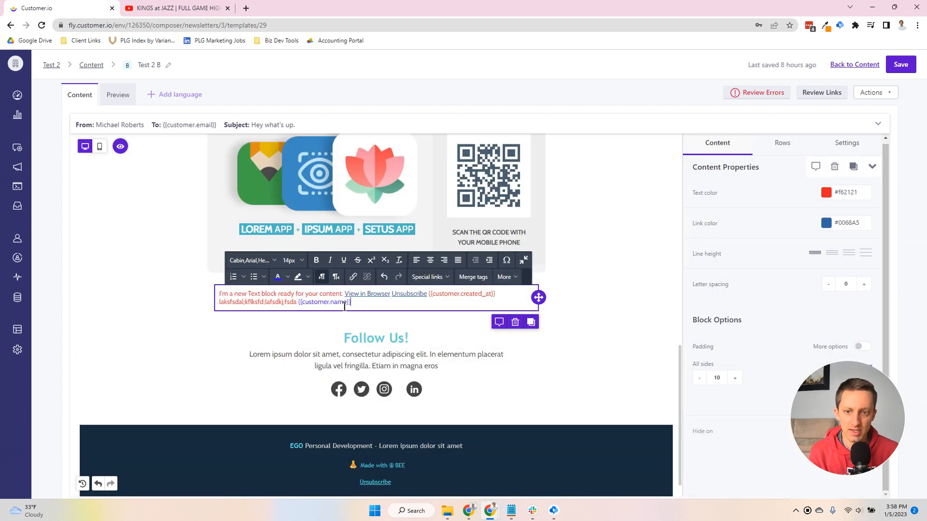
{"action": "left_click_drag", "start_coordinate": [352, 303], "coordinate": [303, 307]}
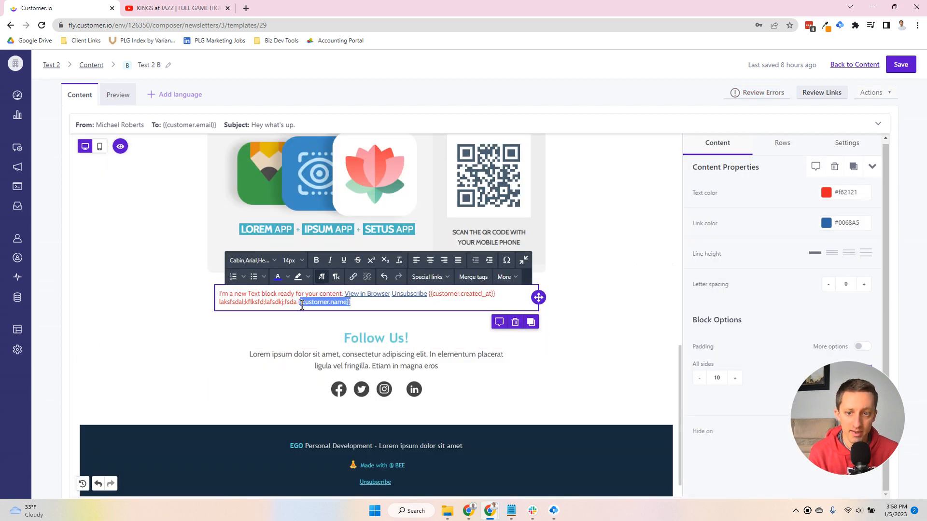
{"action": "left_click", "coordinate": [299, 304]}
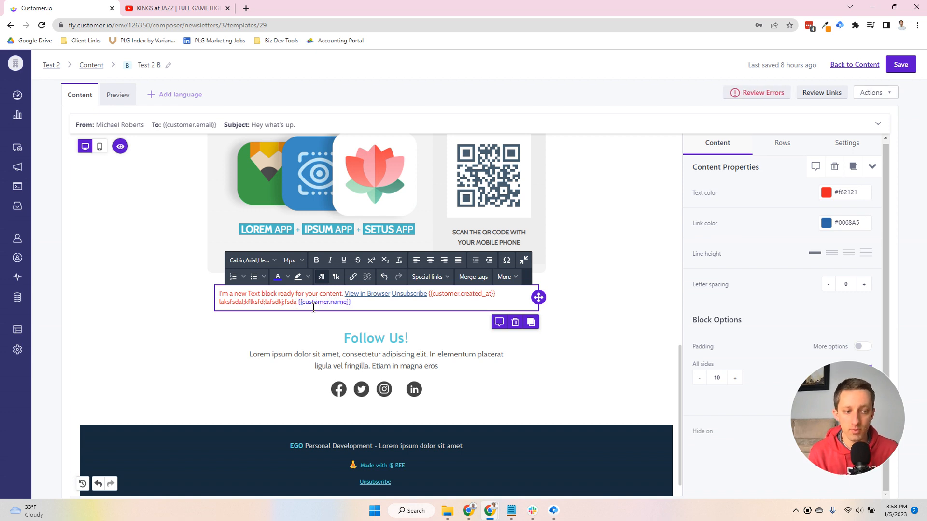
Try purple #8c52ff and white #ffffff as the text block's overall text color, and return it to red #f62121
{"action": "left_click", "coordinate": [826, 194]}
{"action": "left_click", "coordinate": [802, 299]}
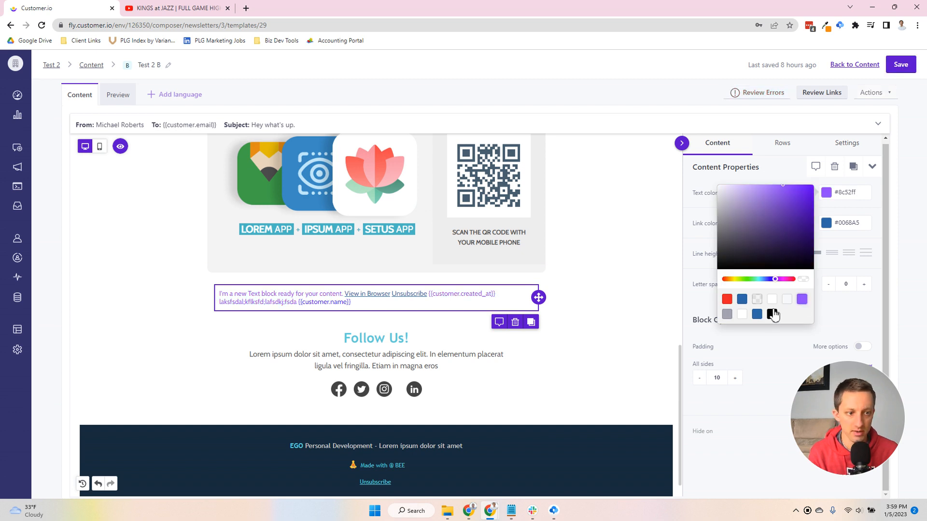
{"action": "left_click", "coordinate": [772, 300]}
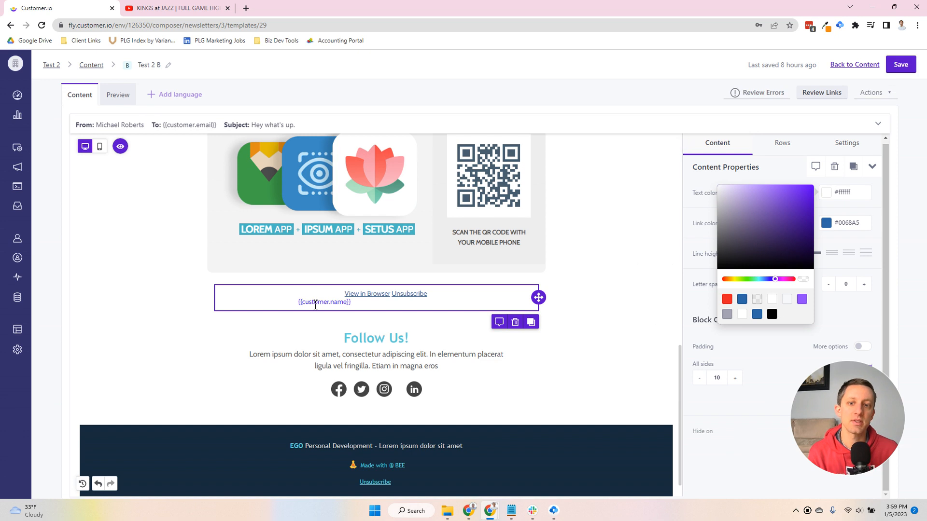
{"action": "left_click", "coordinate": [727, 300]}
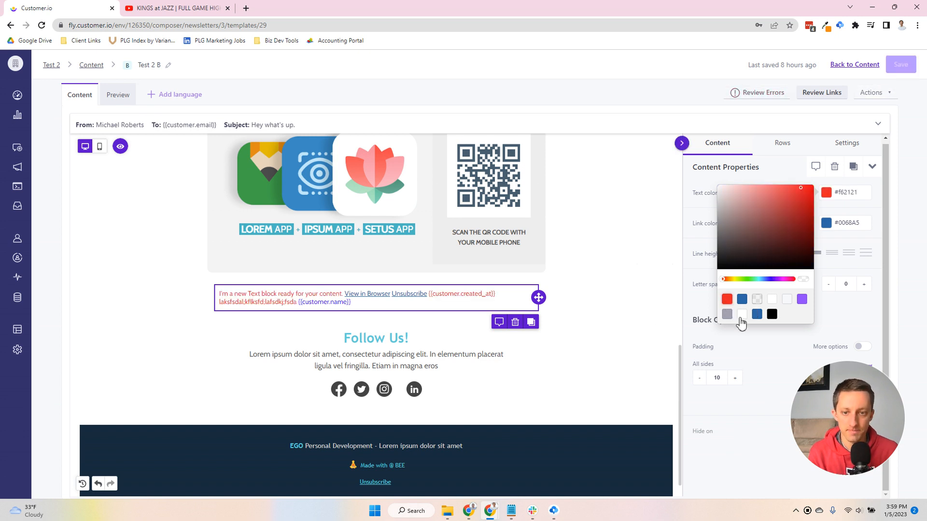
Remove the custom font color from the {{customer.name}} tag in the text block
{"action": "left_click", "coordinate": [336, 302]}
{"action": "left_click_drag", "start_coordinate": [355, 305], "coordinate": [298, 302]}
{"action": "left_click", "coordinate": [288, 277]}
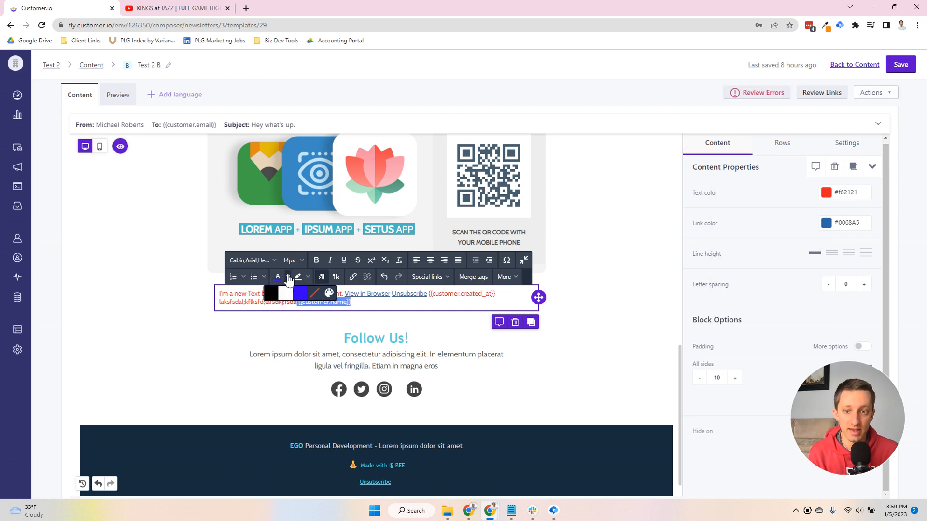
{"action": "left_click", "coordinate": [317, 295]}
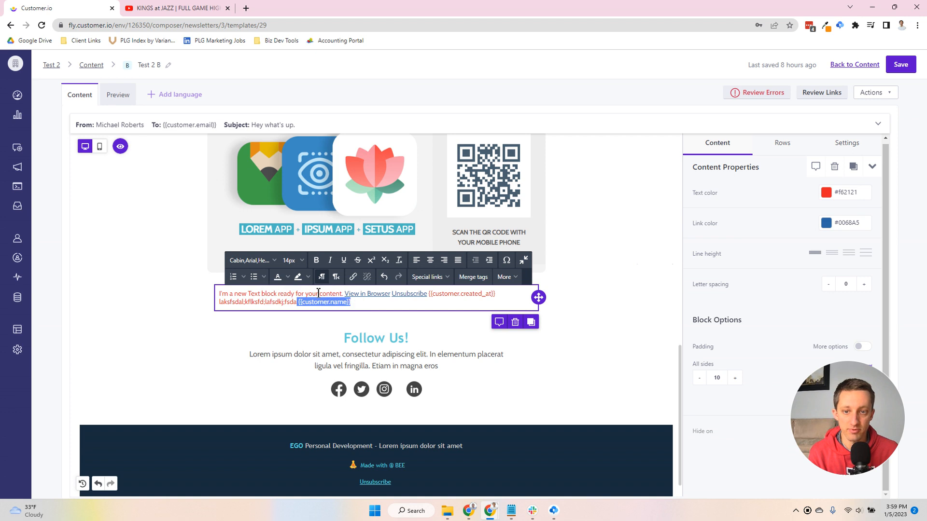
Set the text block's overall text color to purple #8c52ff
{"action": "left_click", "coordinate": [834, 198]}
{"action": "left_click", "coordinate": [802, 299]}
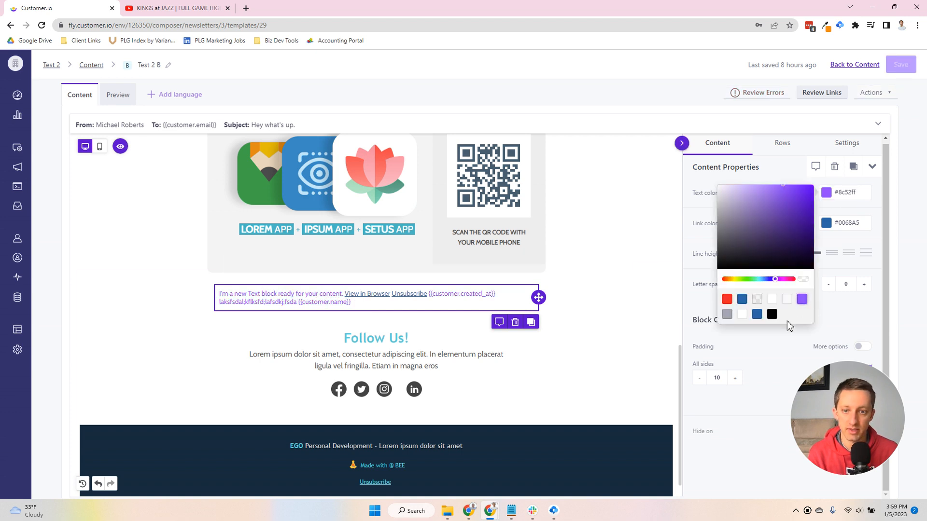
{"action": "left_click", "coordinate": [841, 312]}
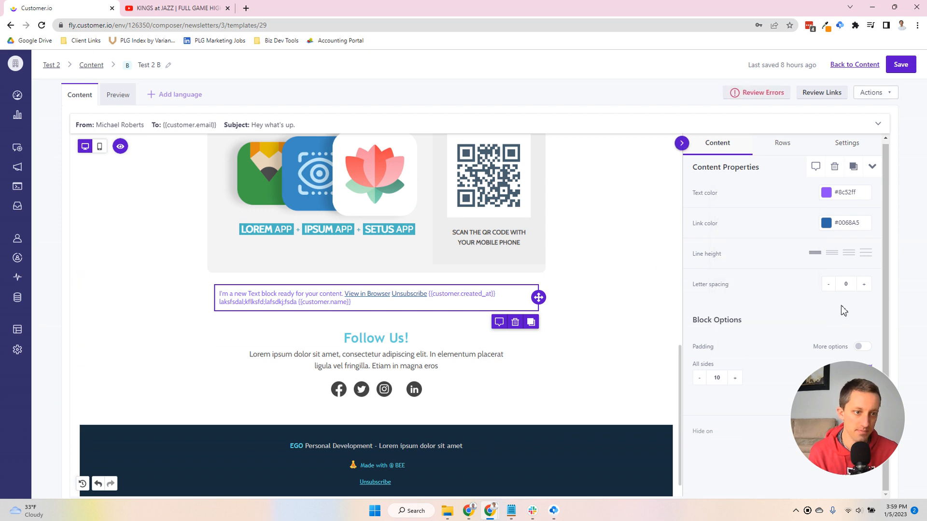
Try purple #8c52ff as the text block's link color, and set it to black #000000
{"action": "left_click", "coordinate": [826, 226]}
{"action": "left_click", "coordinate": [801, 330]}
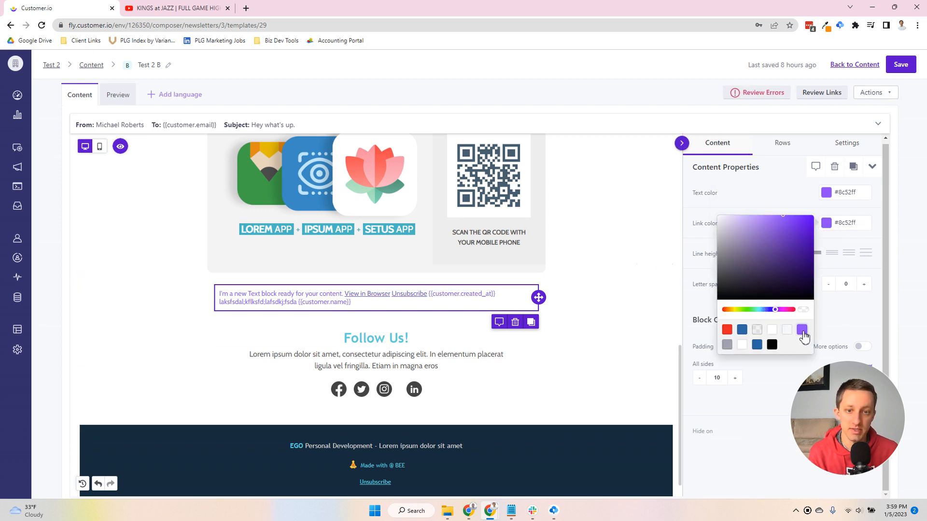
{"action": "left_click", "coordinate": [772, 344]}
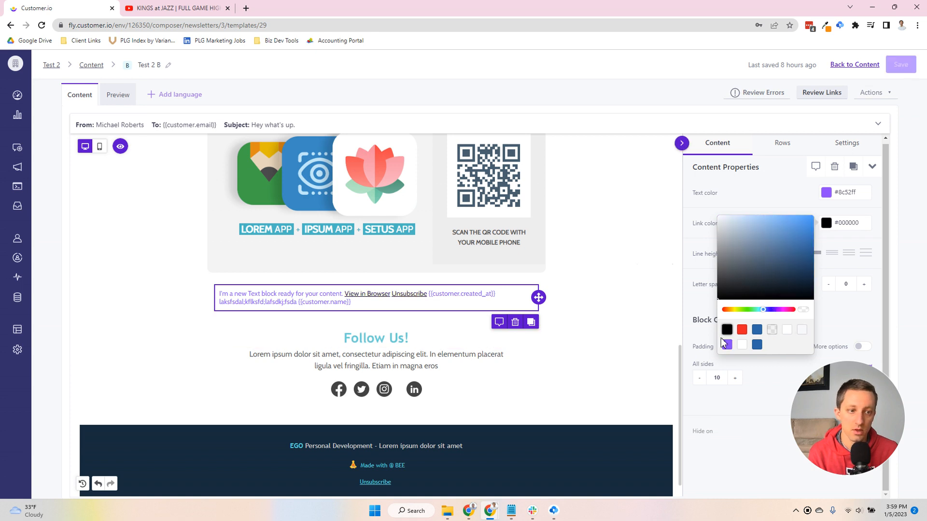
{"action": "left_click", "coordinate": [695, 299]}
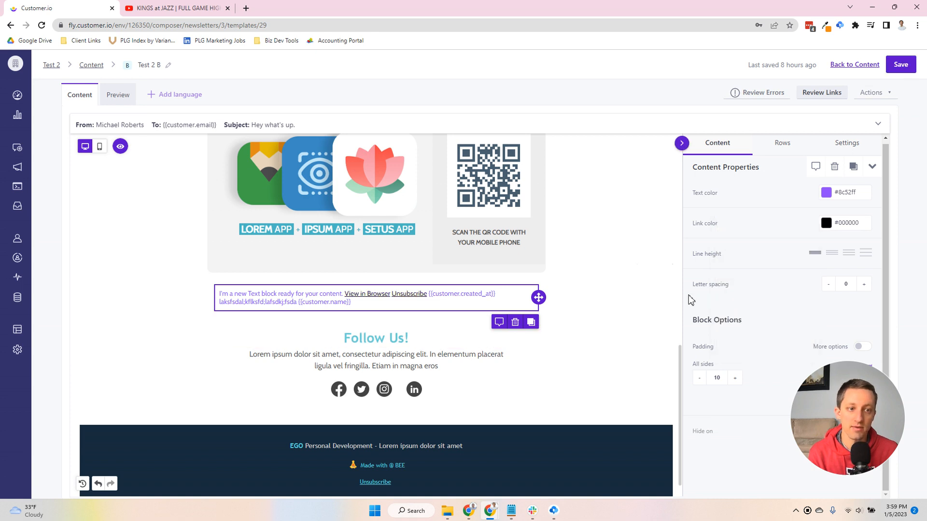
{"action": "left_click", "coordinate": [366, 296]}
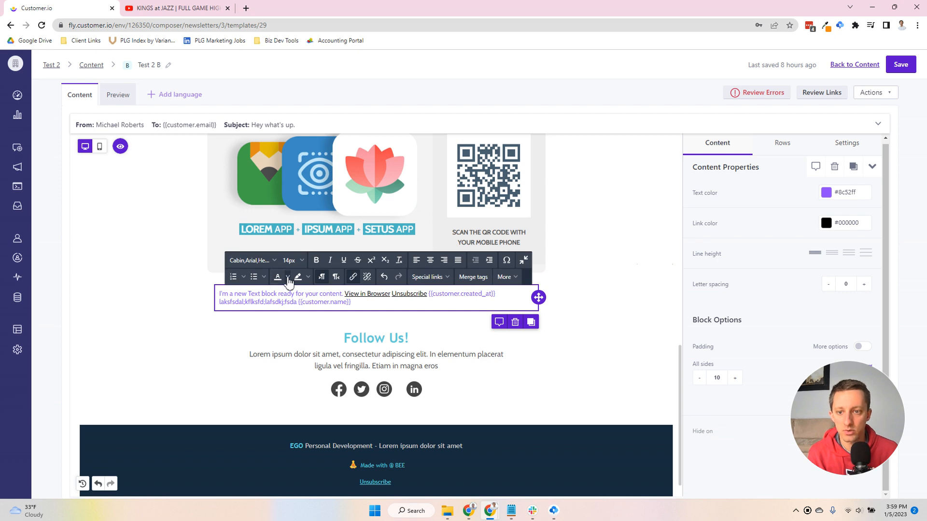
{"action": "left_click", "coordinate": [288, 277]}
{"action": "left_click", "coordinate": [447, 305]}
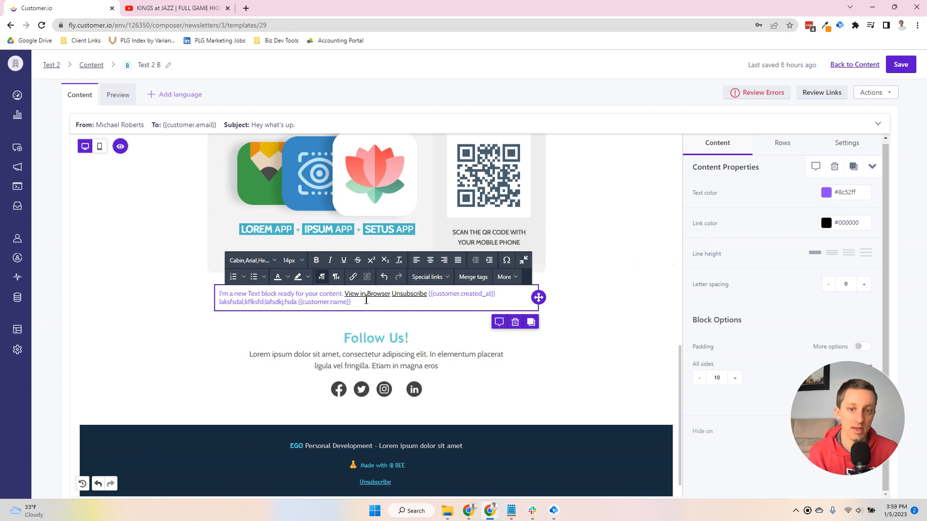
{"action": "left_click", "coordinate": [755, 226]}
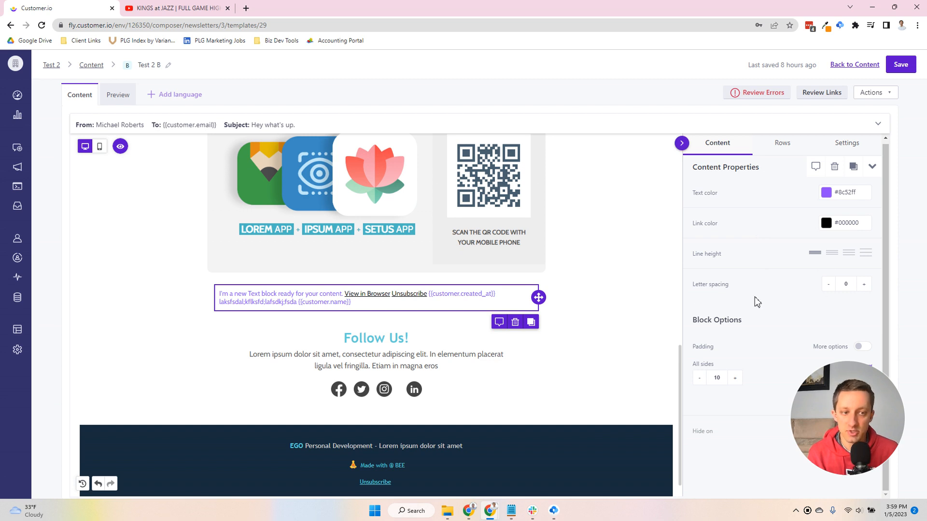
Raise the text block's letter spacing to 5 to test the effect, and reduce it to 2
{"action": "left_click", "coordinate": [865, 287]}
{"action": "left_click", "coordinate": [865, 287]}
{"action": "left_click", "coordinate": [865, 287]}
{"action": "left_click", "coordinate": [866, 287]}
{"action": "left_click", "coordinate": [865, 287]}
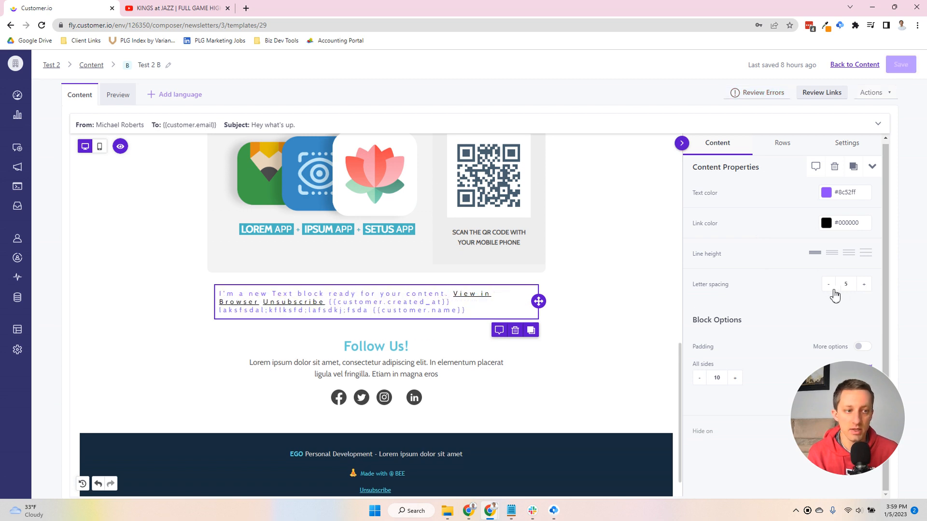
{"action": "left_click", "coordinate": [829, 288]}
{"action": "left_click", "coordinate": [828, 289]}
{"action": "left_click", "coordinate": [828, 288]}
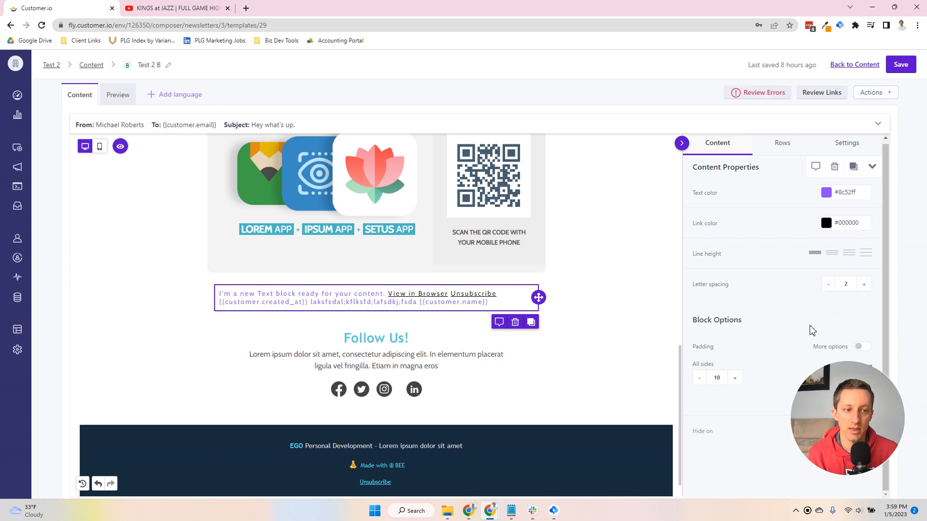